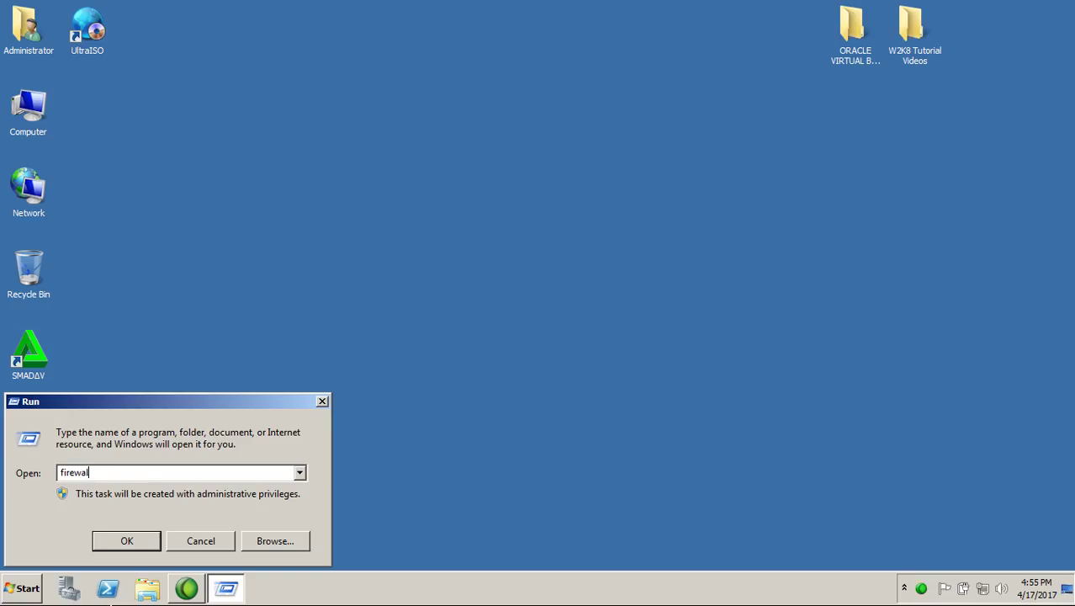
Turn off Windows Firewall for both the home or work and the public network locations, and close the firewall settings.
type(".cpl")
key("Return")
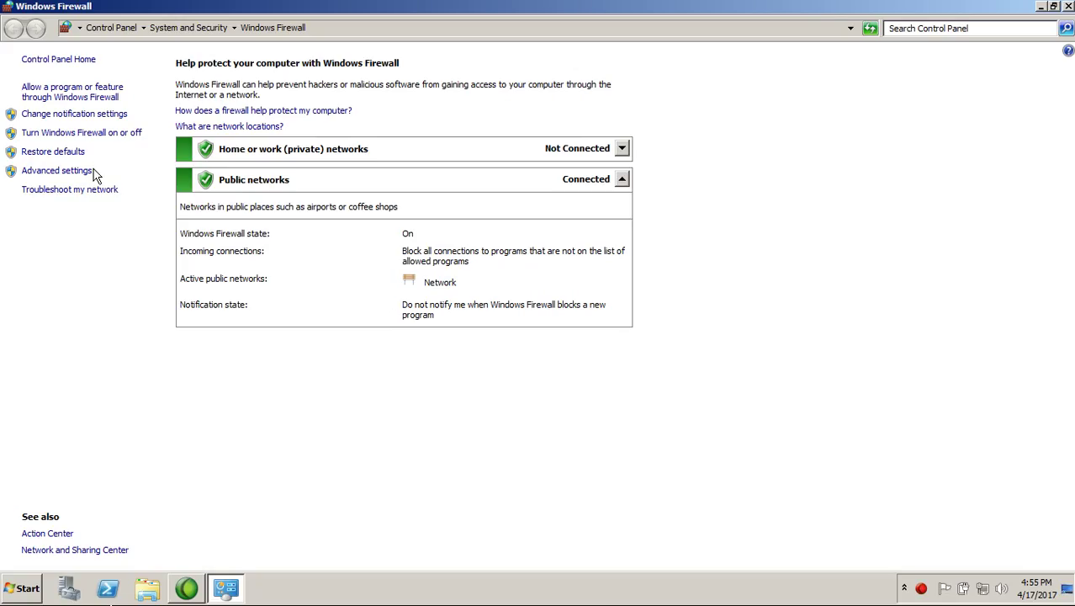
left_click(95, 141)
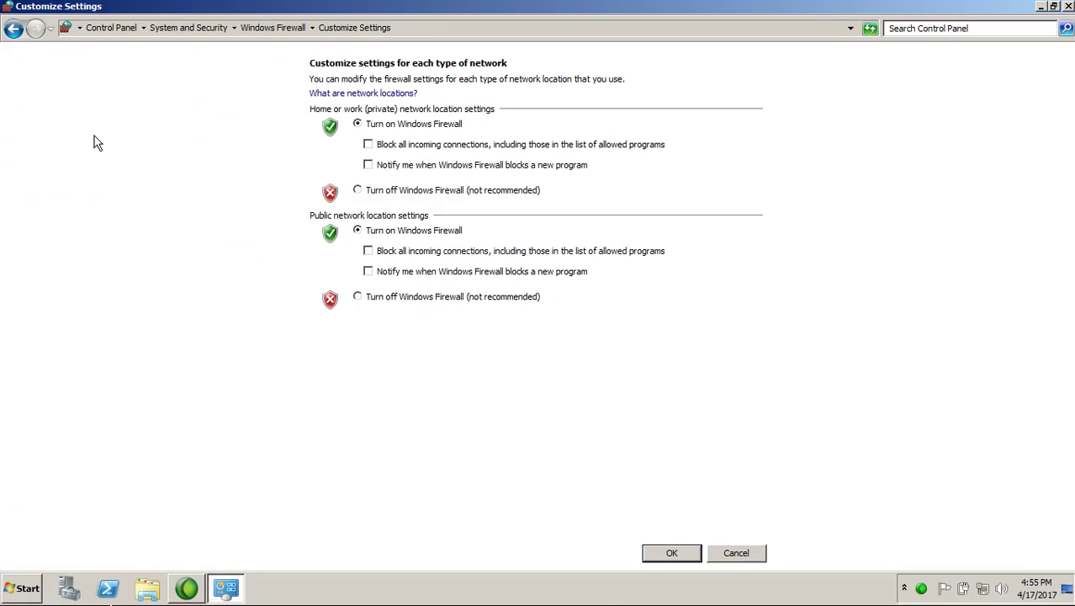
left_click(358, 191)
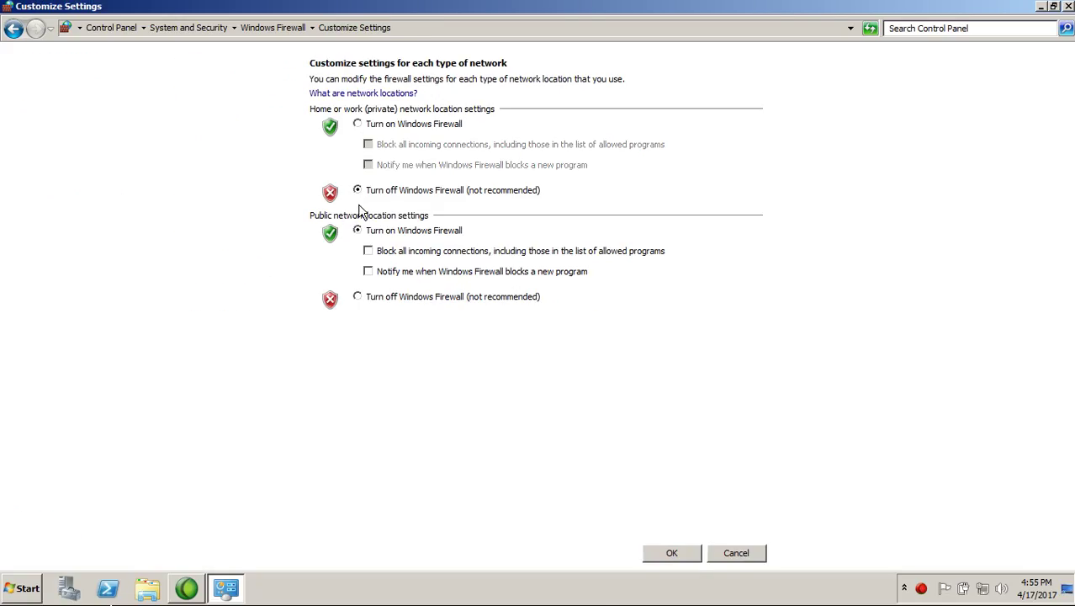
left_click(357, 296)
left_click(684, 556)
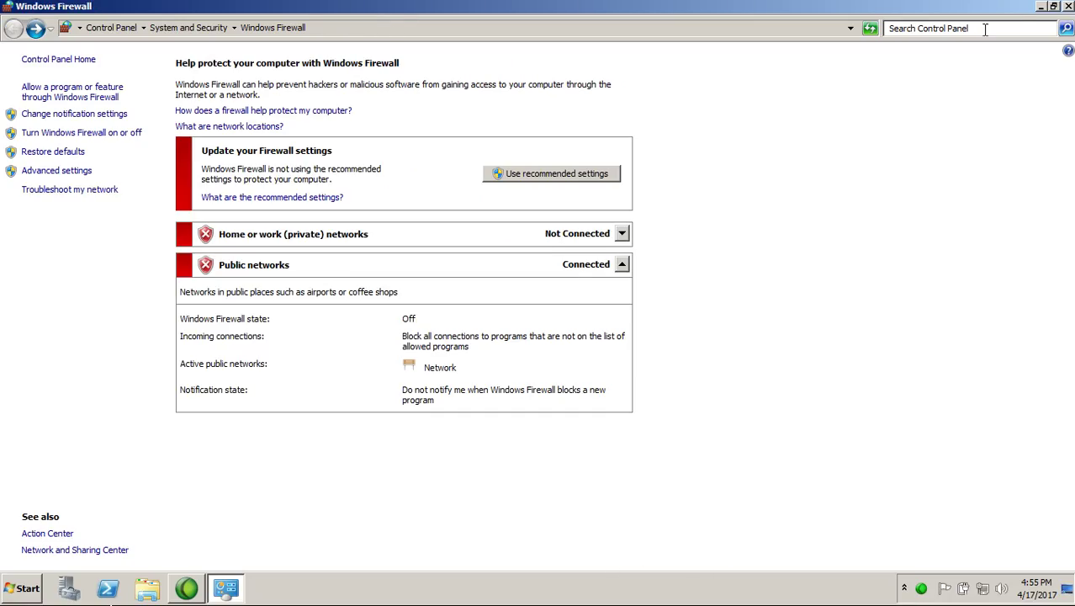
left_click(1068, 6)
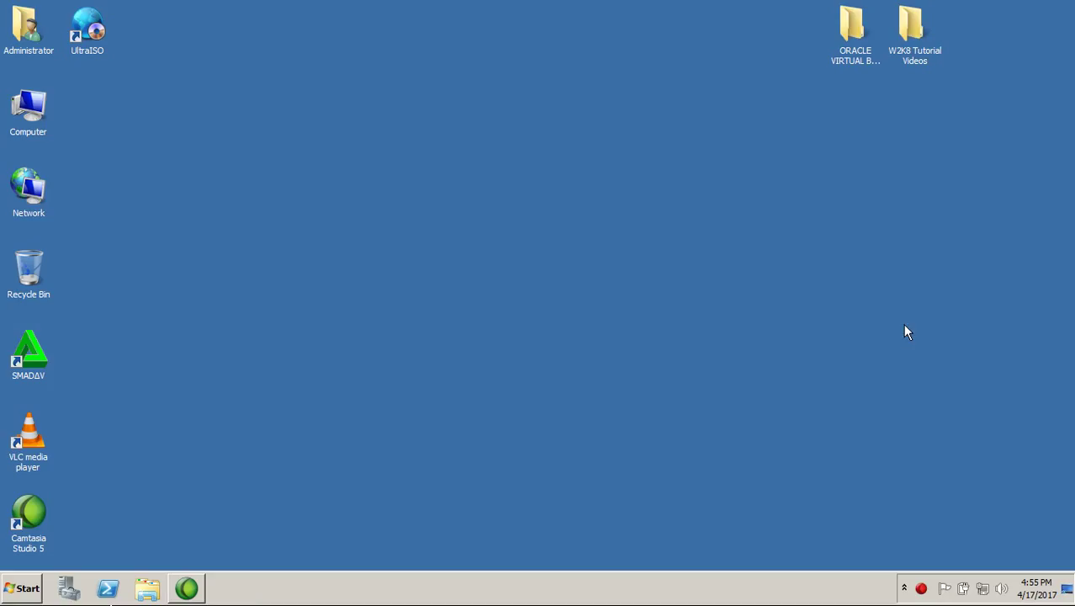
In the advanced sharing settings, turn on network discovery and Public folder sharing for the public profile and save the changes.
right_click(982, 589)
left_click(973, 582)
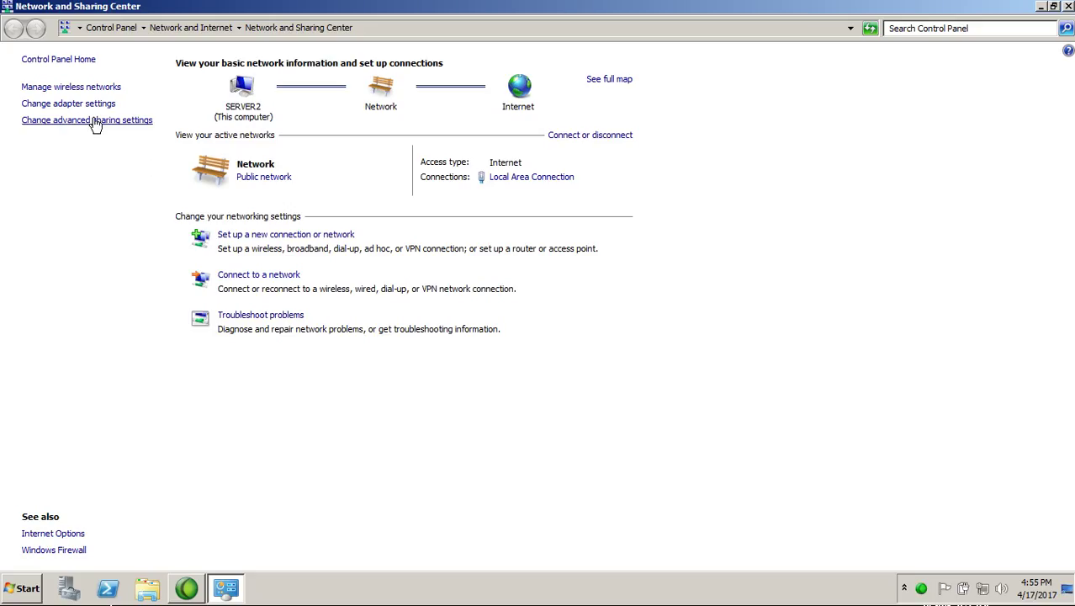
left_click(90, 121)
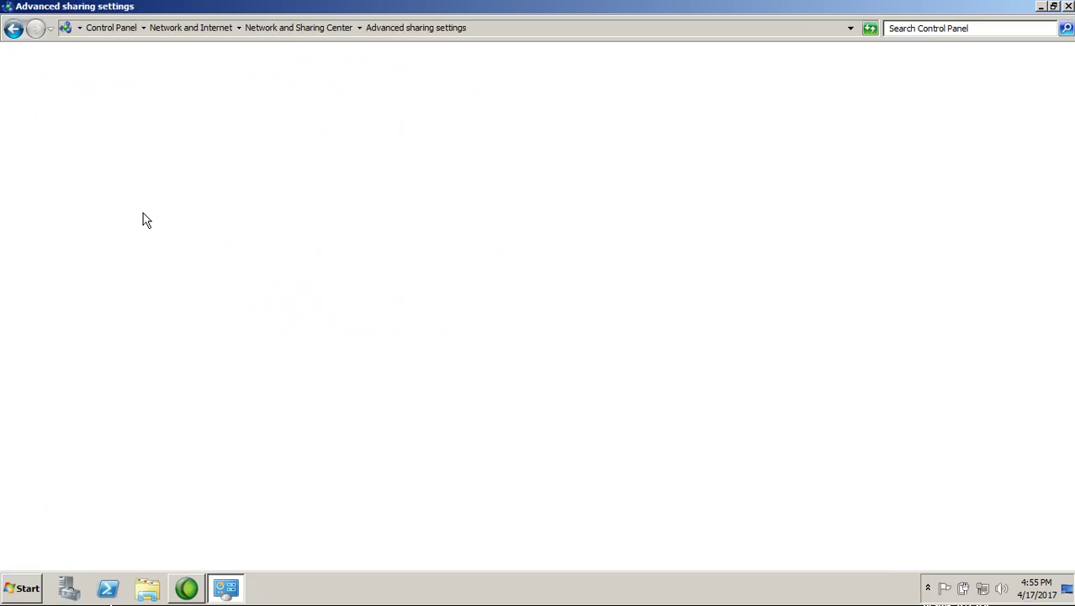
left_click(367, 205)
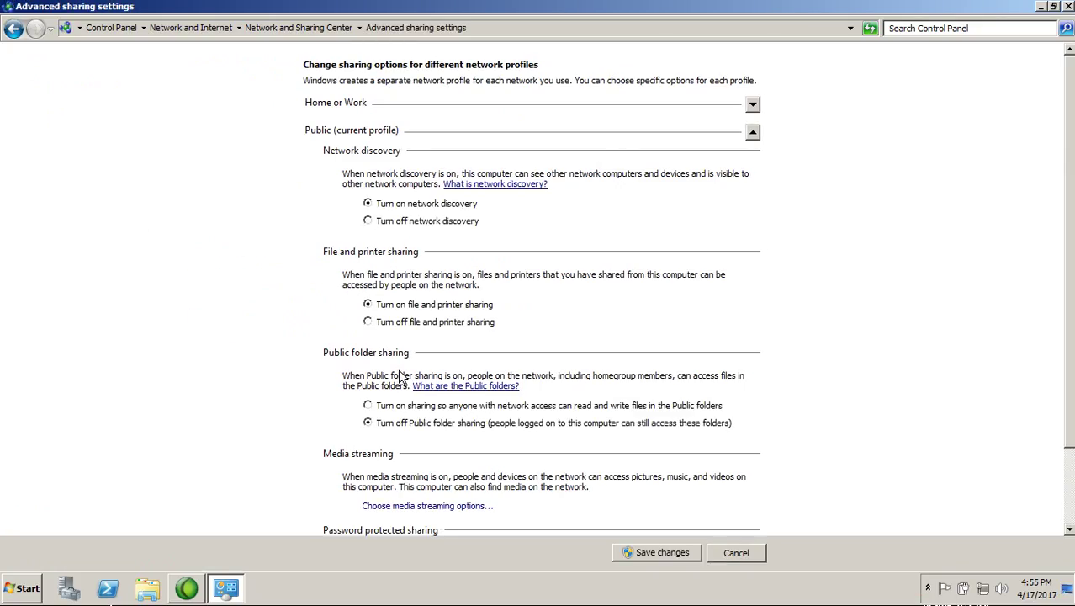
left_click(418, 407)
scroll(1069, 296, "down", 3)
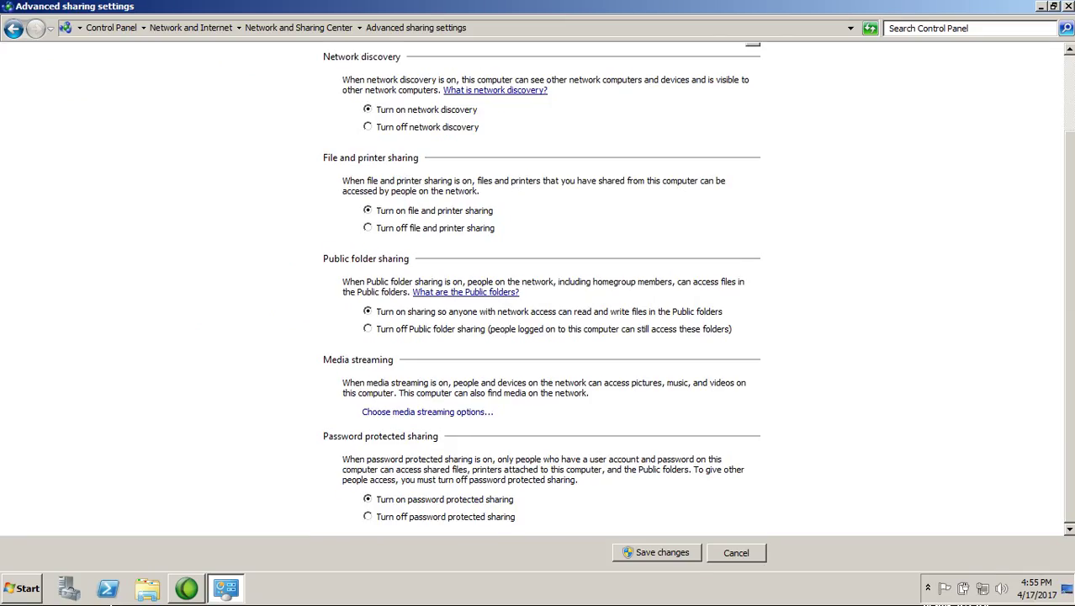
left_click(678, 555)
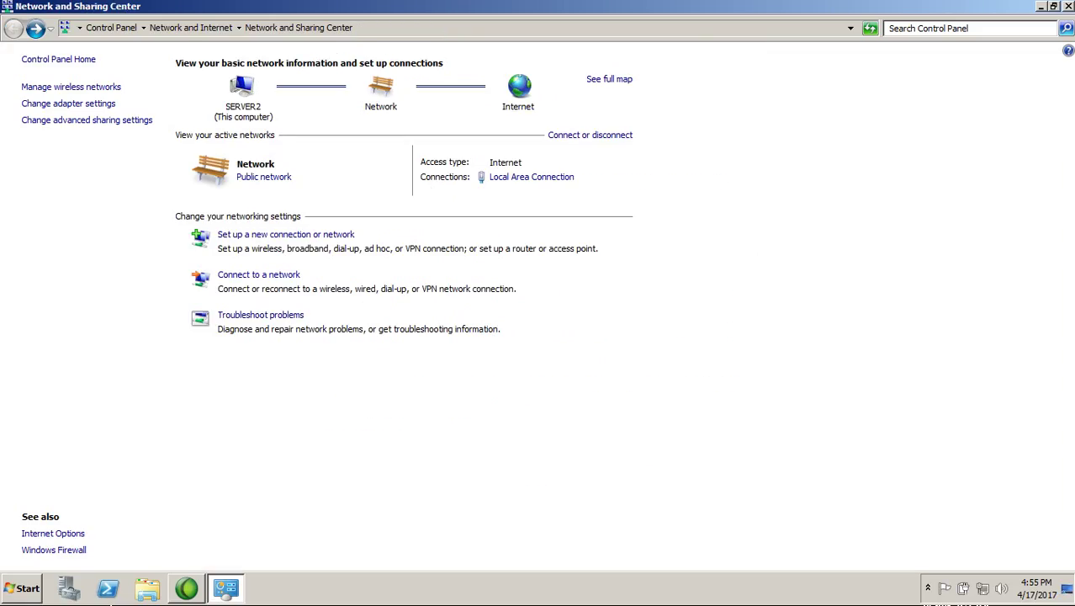
Disable Internet Protocol Version 6 (TCP/IPv6) in the Local Area Connection properties.
left_click(522, 180)
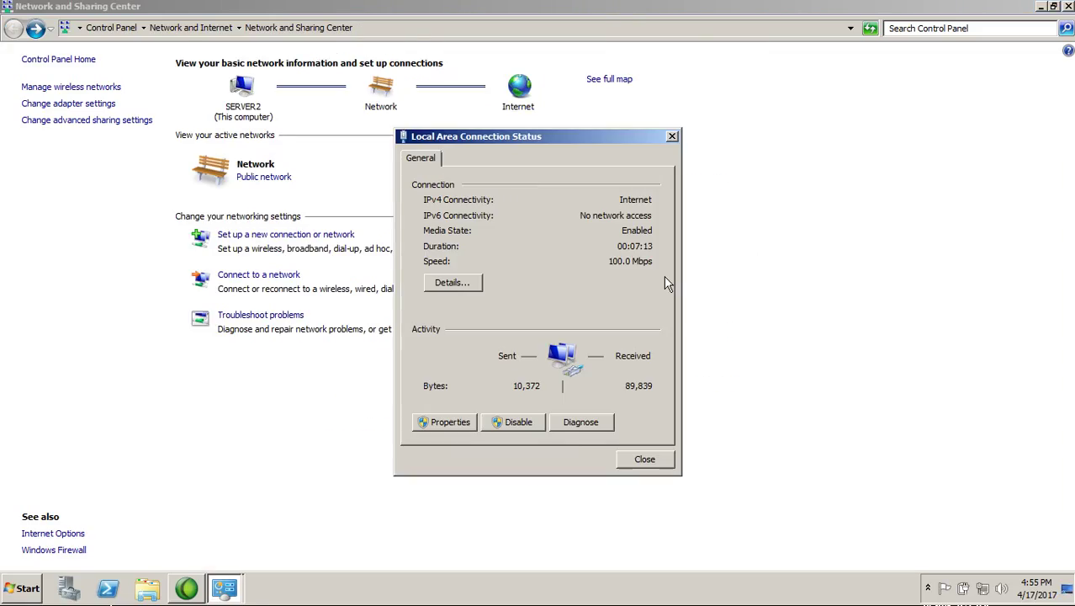
left_click(449, 422)
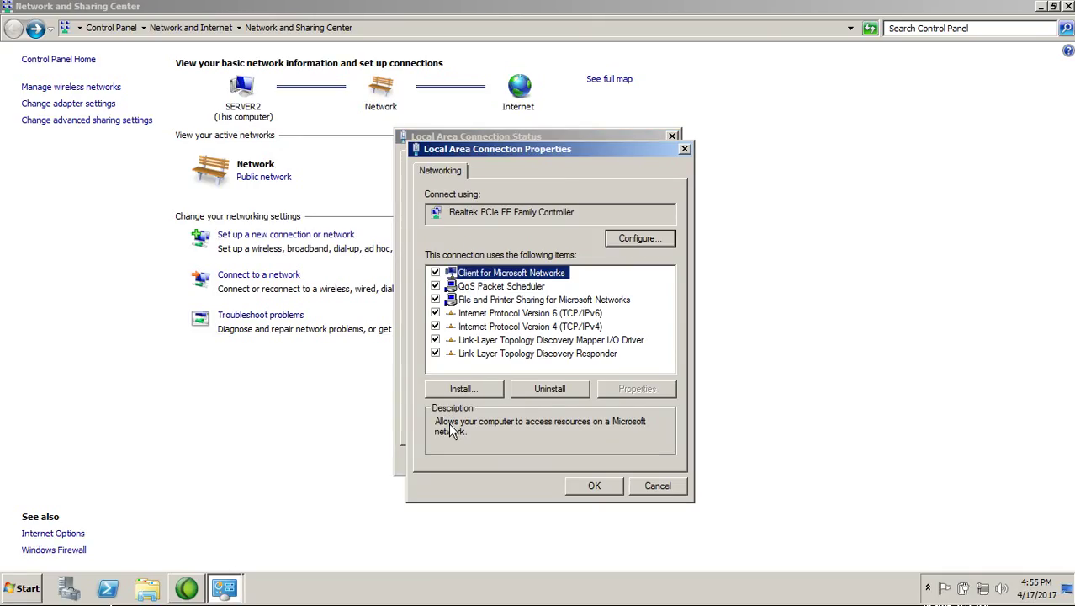
left_click(435, 313)
Give IPv4 the static IP address 192.168.0.22 with subnet mask 255.255.255.0 and default gateway 192.168.0.1.
double_click(464, 327)
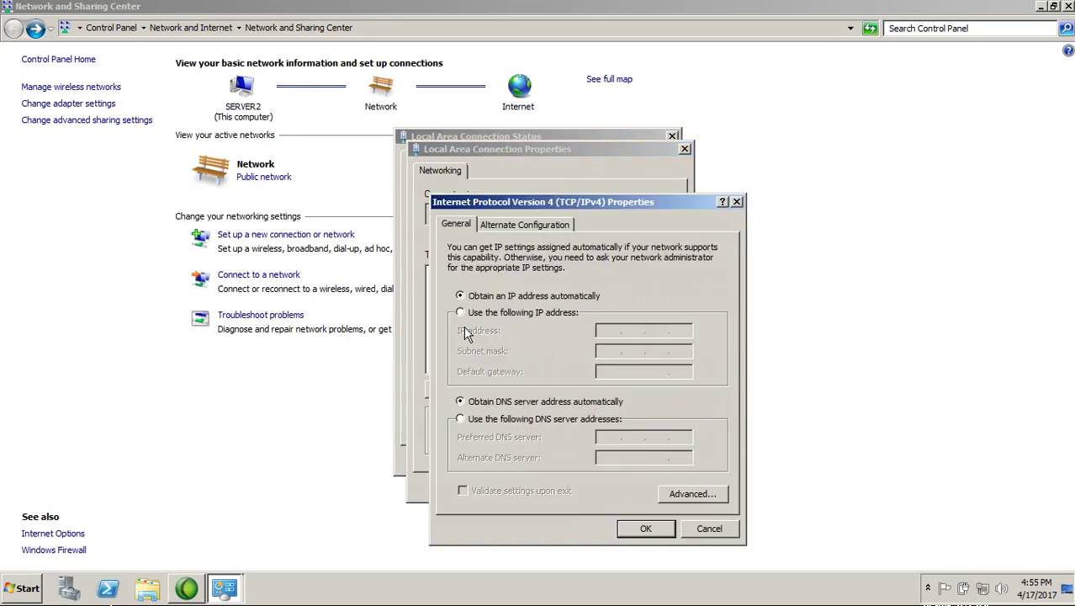
left_click(520, 314)
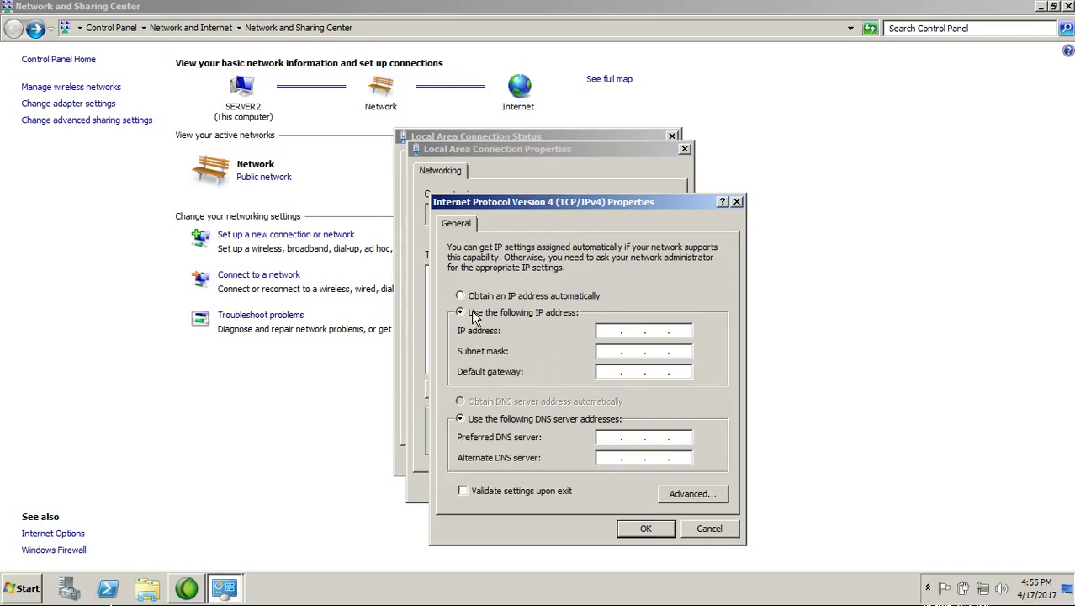
left_click(602, 331)
type("192 . 168 . 0 .")
type("22")
left_click(608, 351)
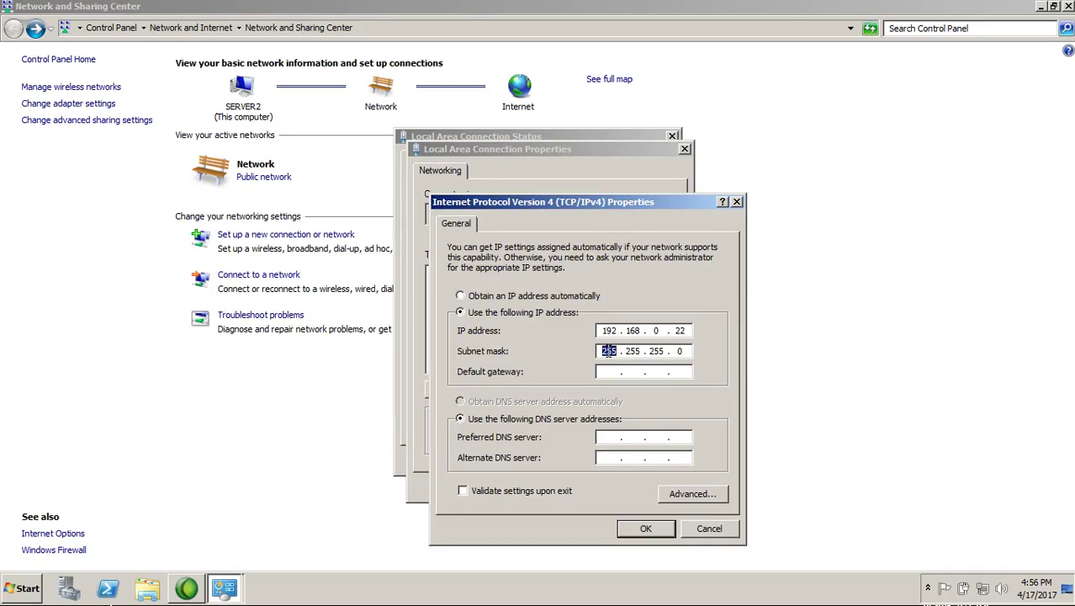
key("Tab")
type("1921680 .1")
key("Tab")
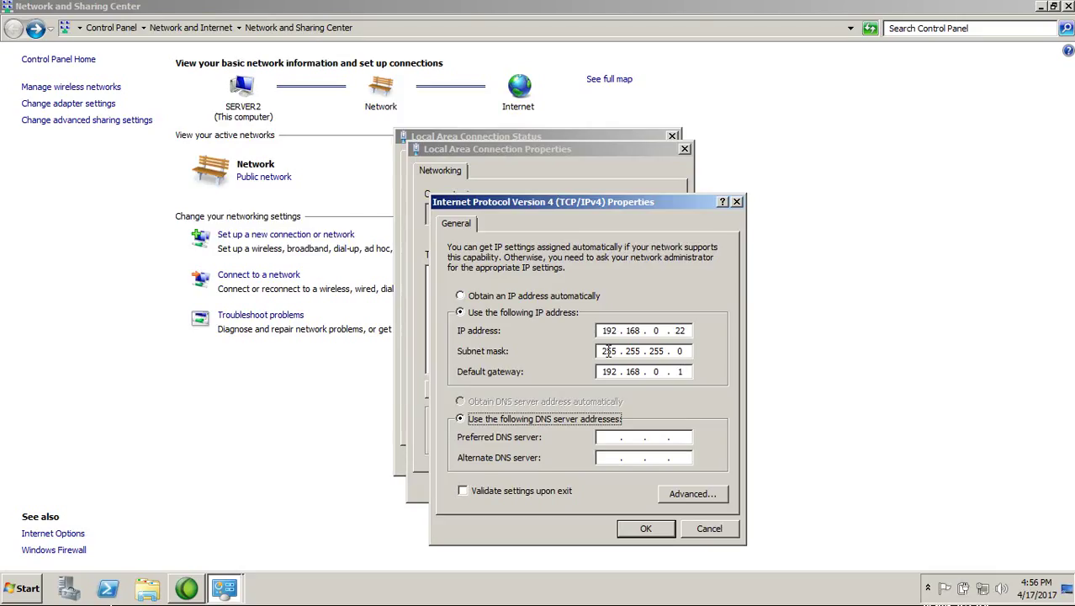
Set the preferred DNS server to 192.168.0.22, apply the connection settings and minimize the Network and Sharing Center.
key("Tab")
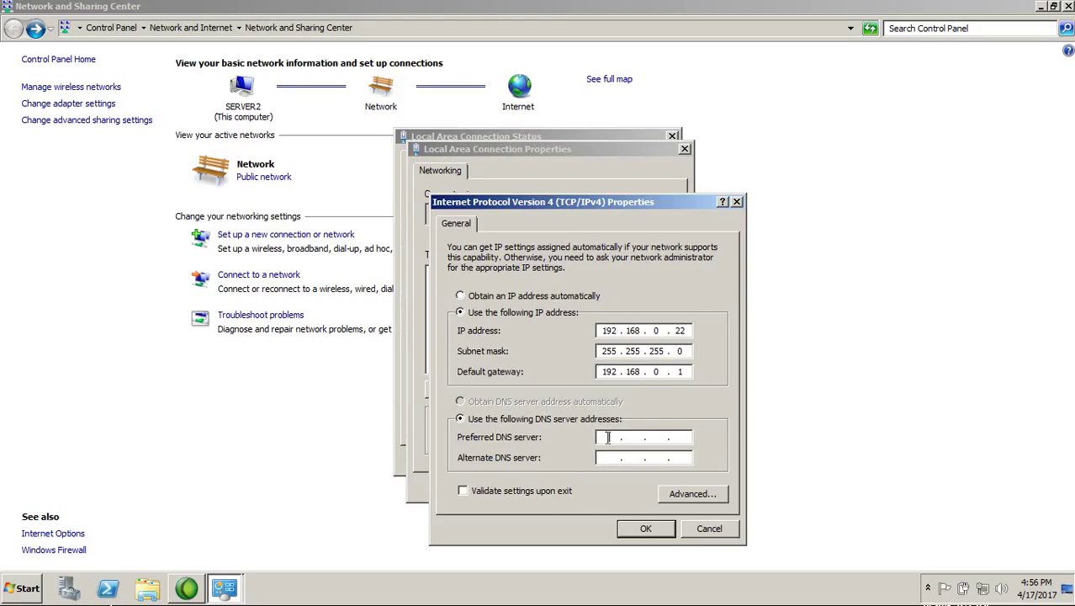
type("192 . 168 . 0 . 22")
left_click(650, 528)
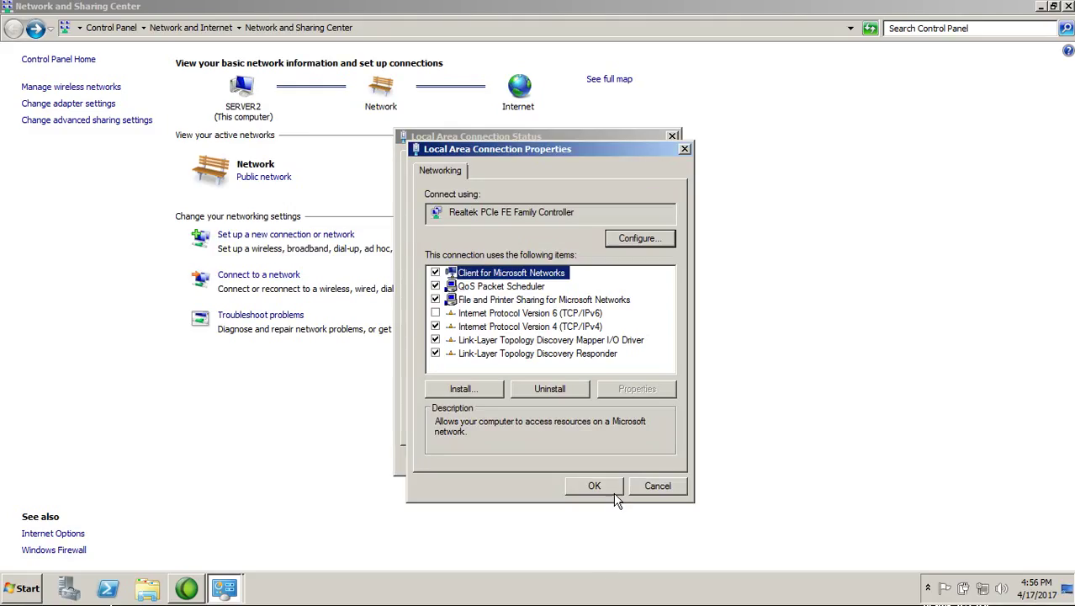
left_click(605, 487)
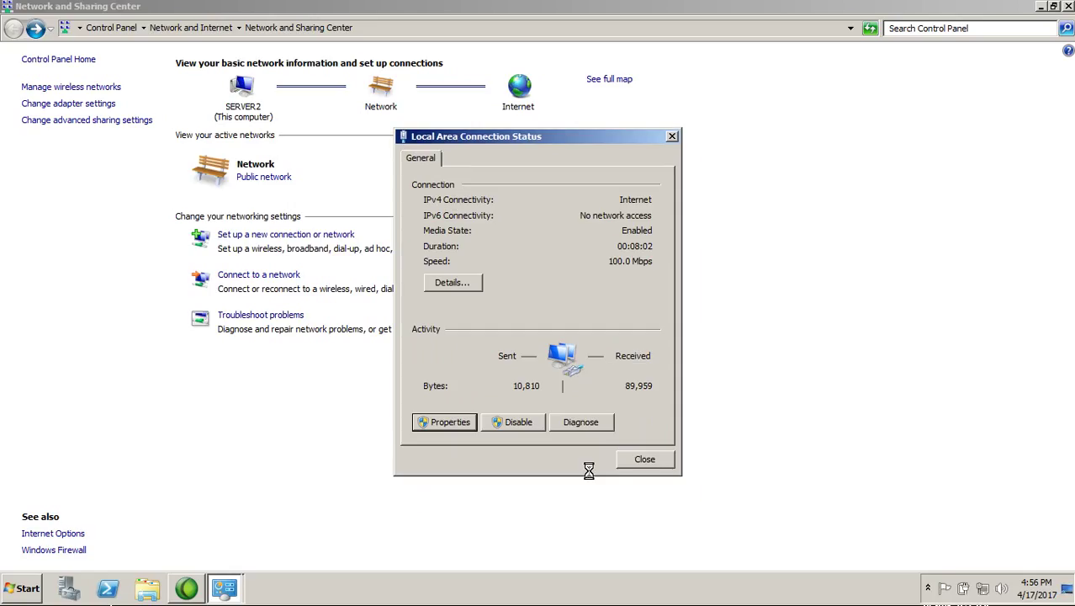
left_click(658, 460)
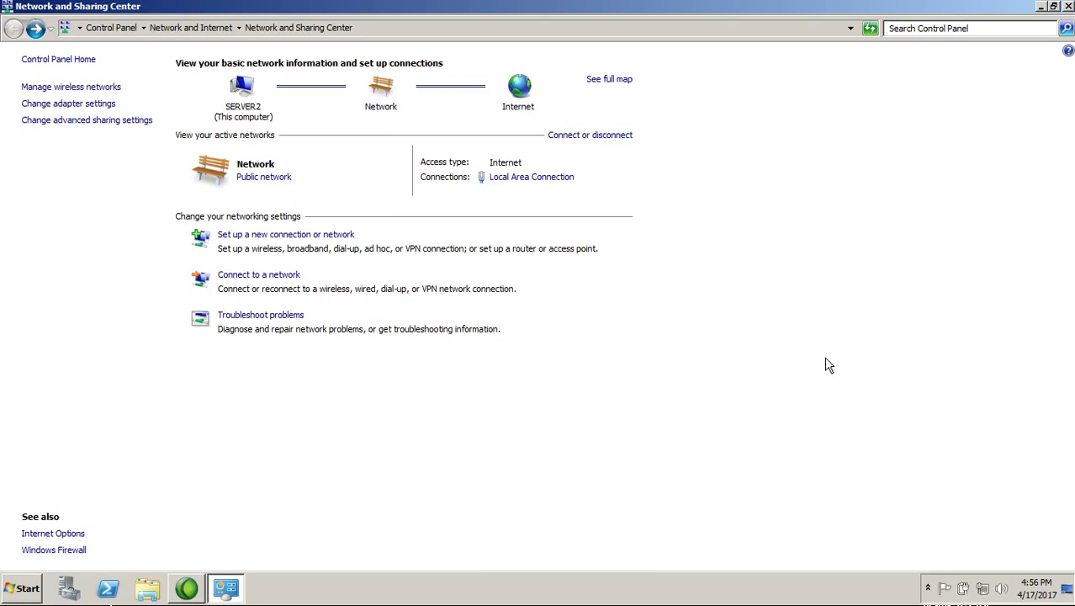
left_click(1040, 6)
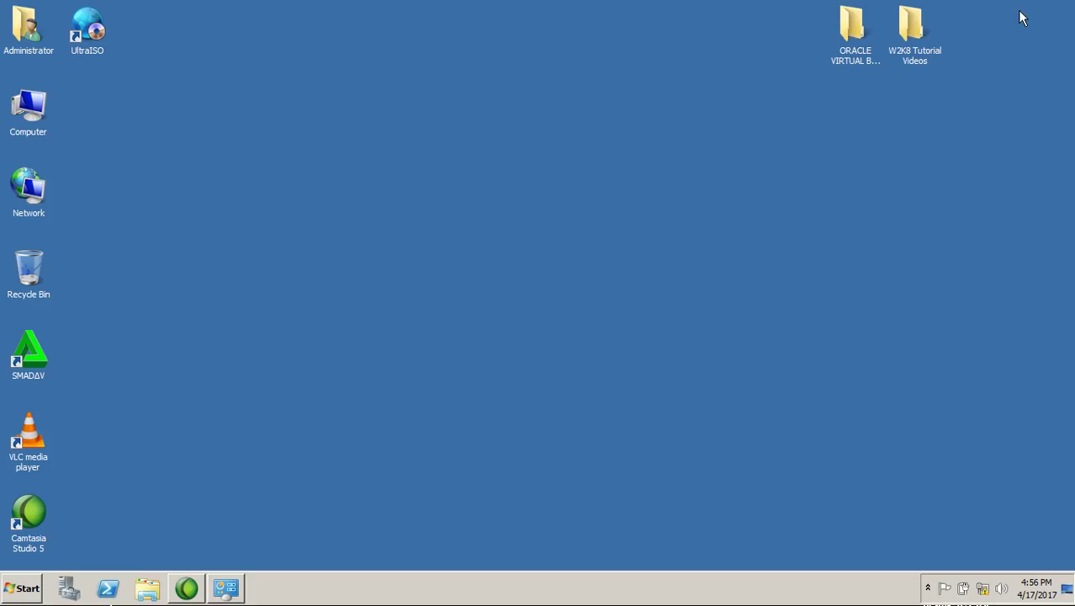
Refresh the desktop and open Server Manager.
right_click(795, 112)
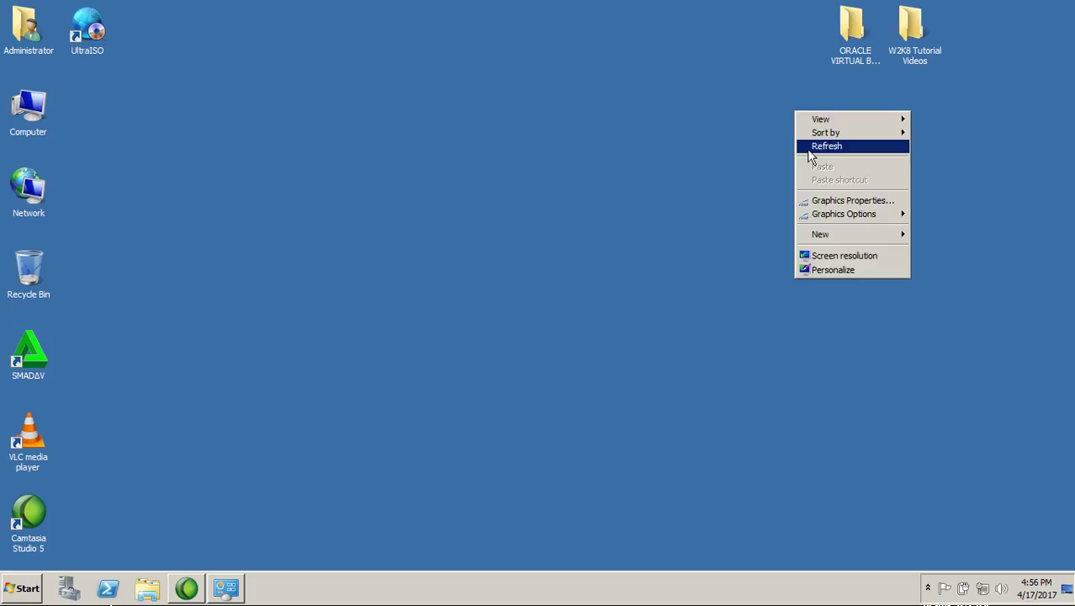
left_click(814, 148)
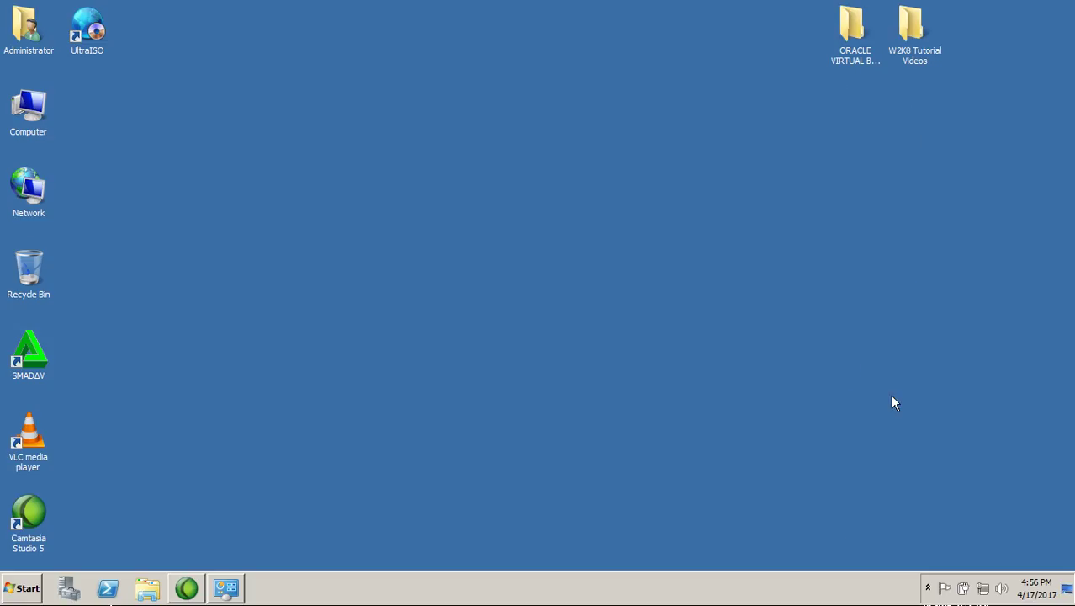
right_click(740, 388)
left_click(765, 427)
left_click(65, 588)
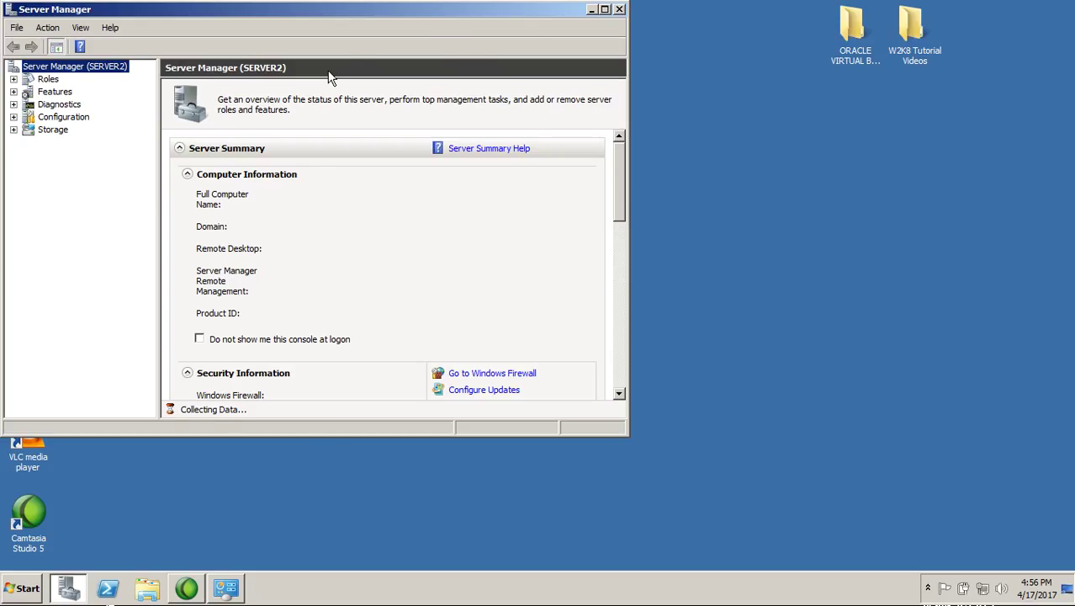
right_click(30, 84)
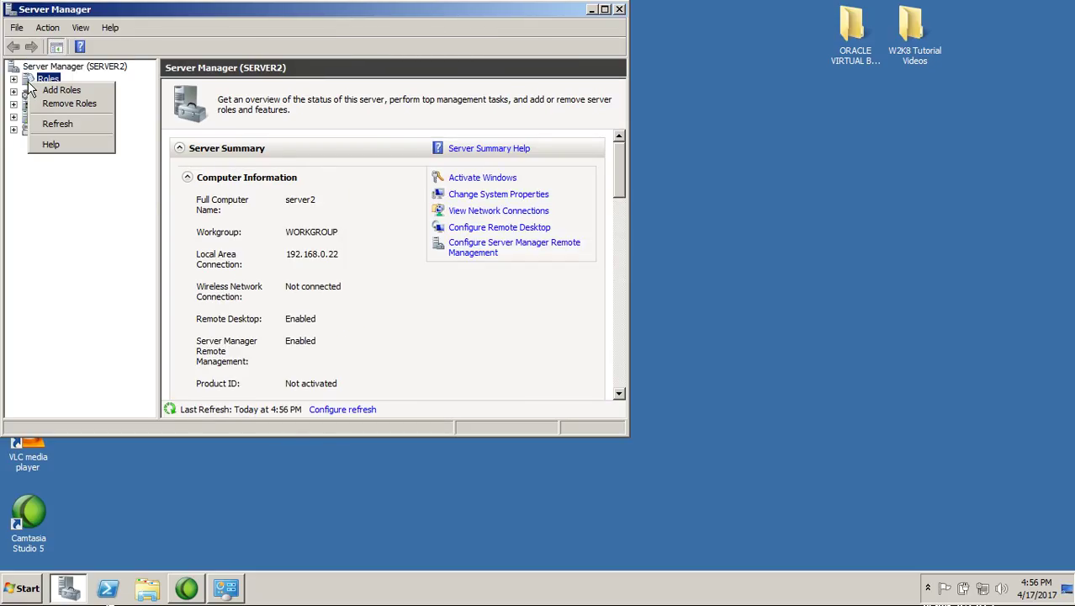
key("Escape")
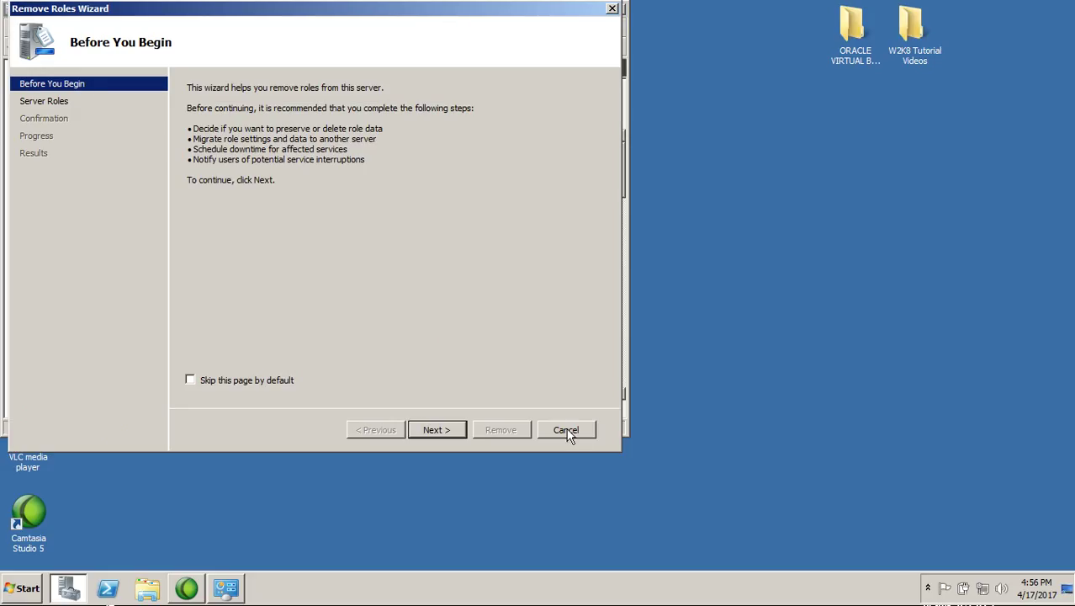
left_click(566, 430)
left_click(372, 241)
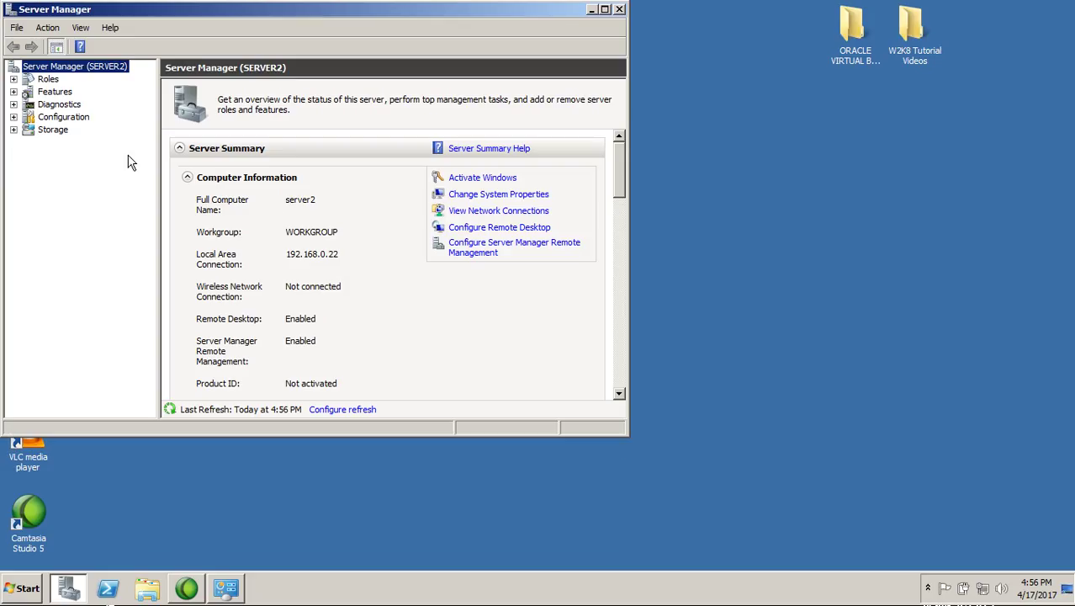
Add the Active Directory Domain Services role to the server and close the wizard once it is installed.
right_click(48, 79)
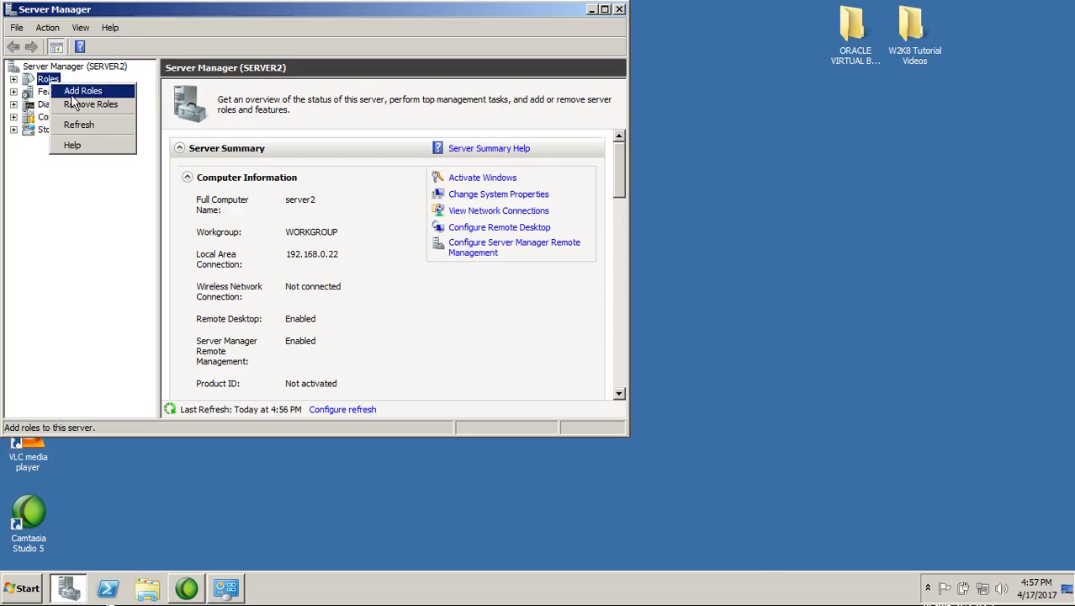
left_click(73, 95)
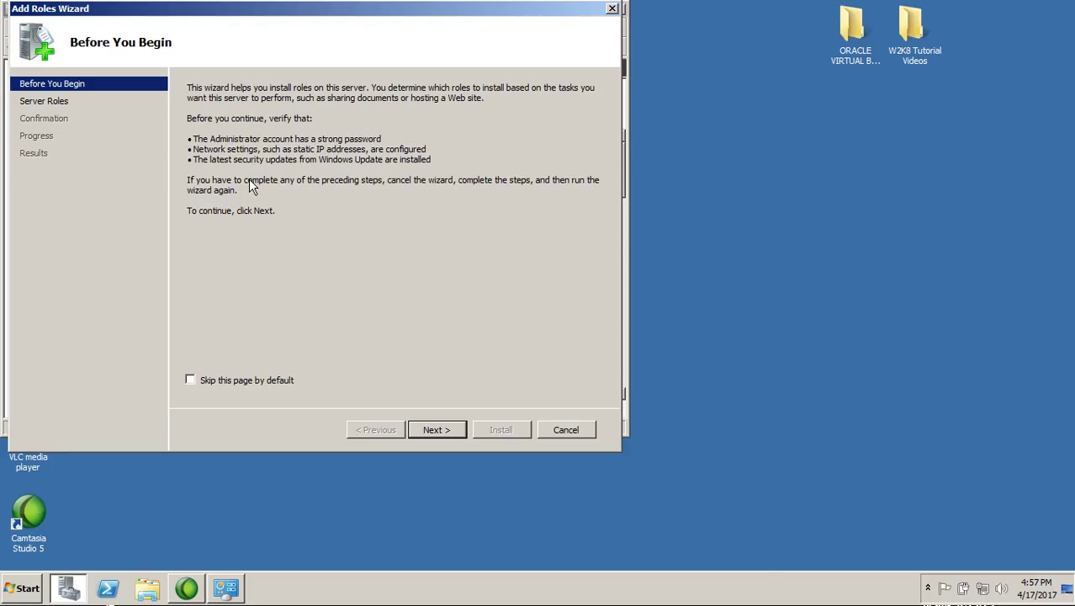
left_click(438, 430)
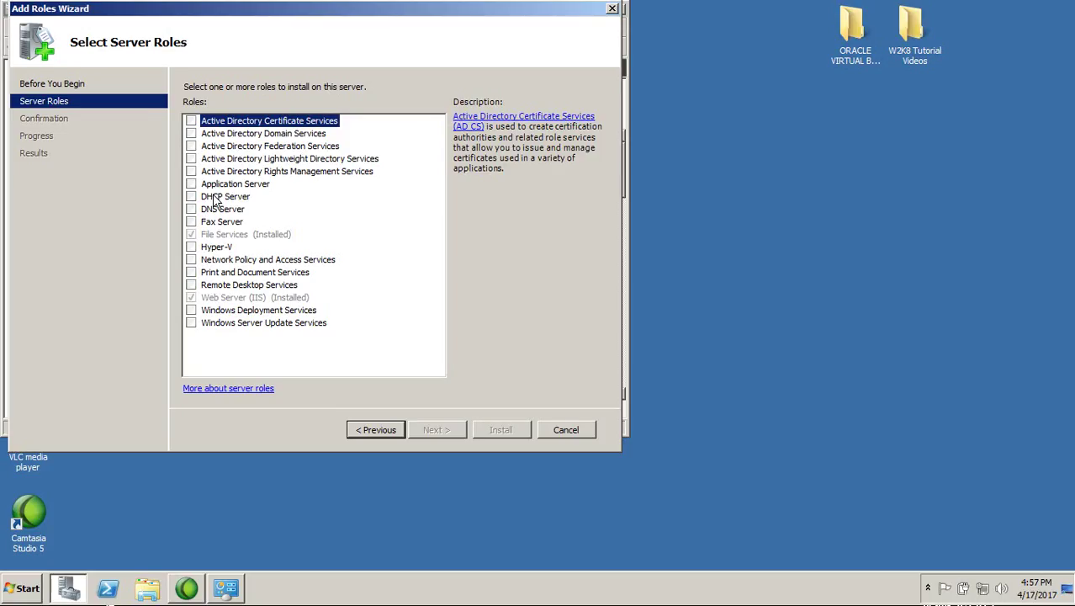
left_click(194, 134)
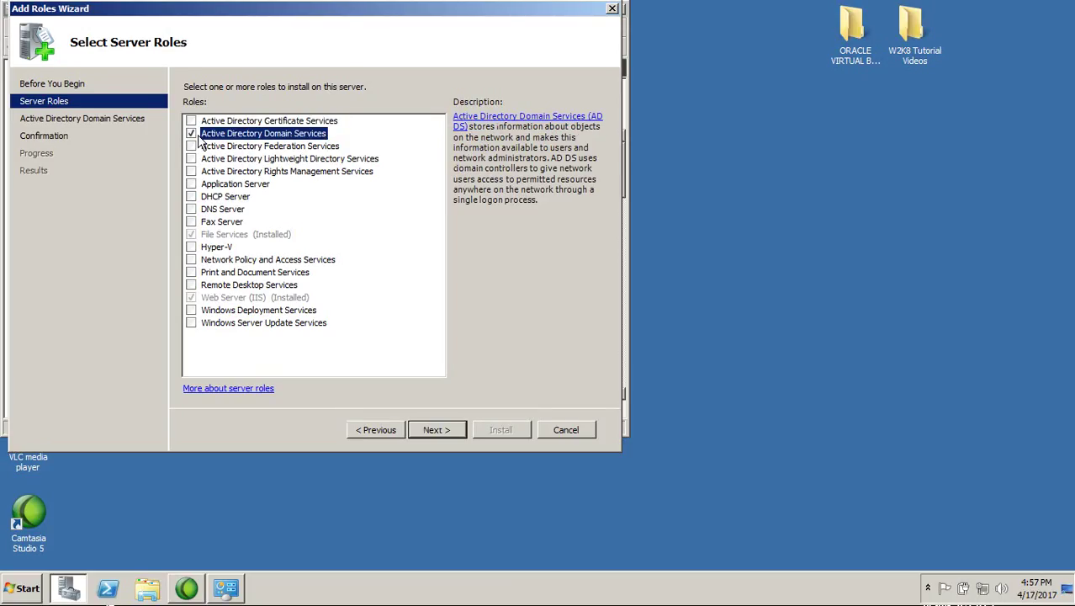
left_click(439, 431)
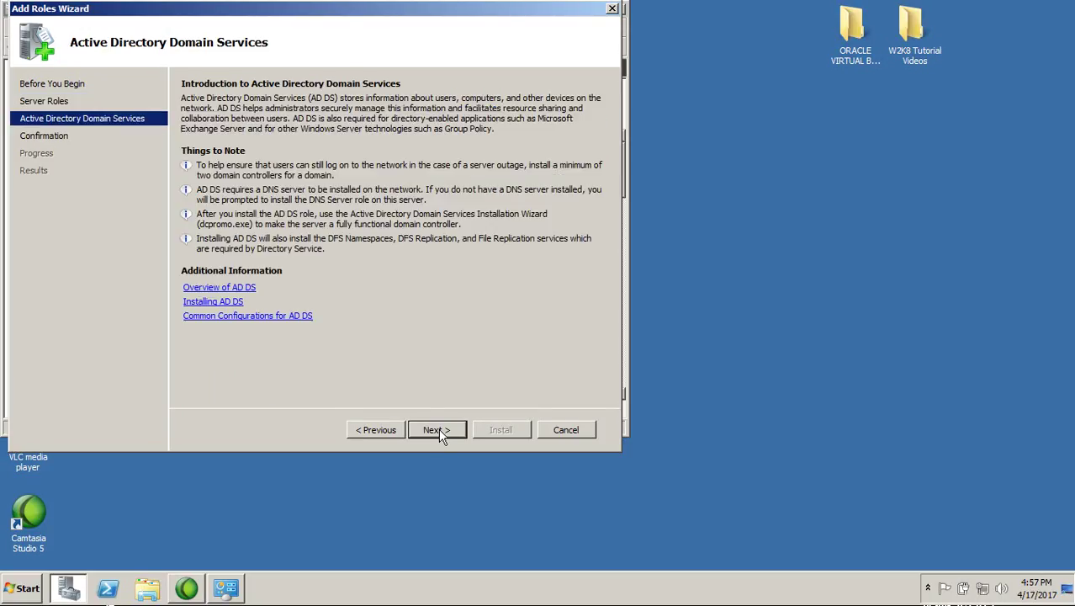
left_click(438, 430)
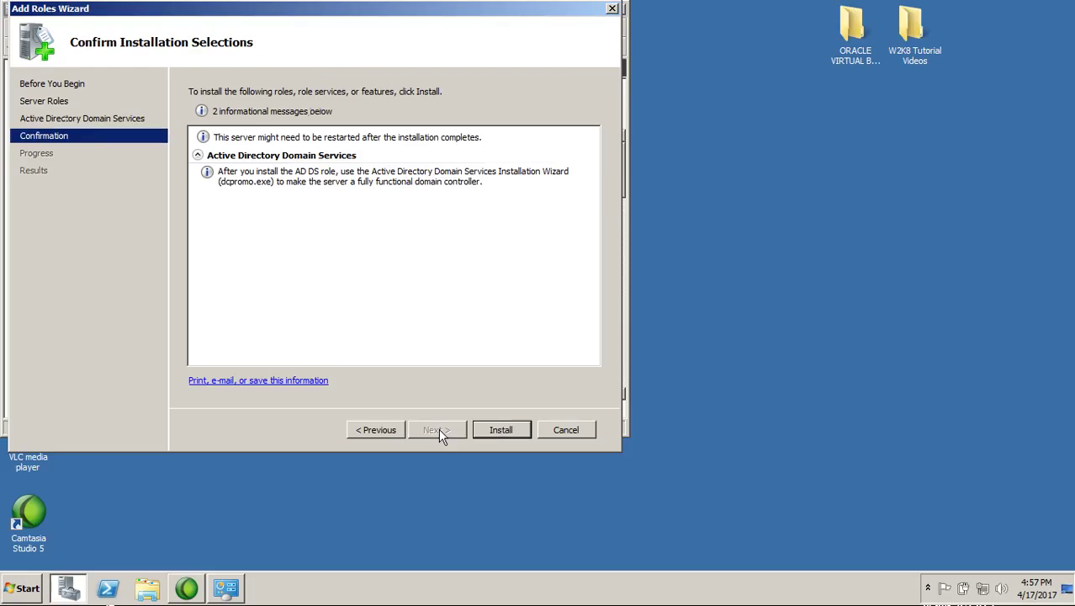
left_click(501, 430)
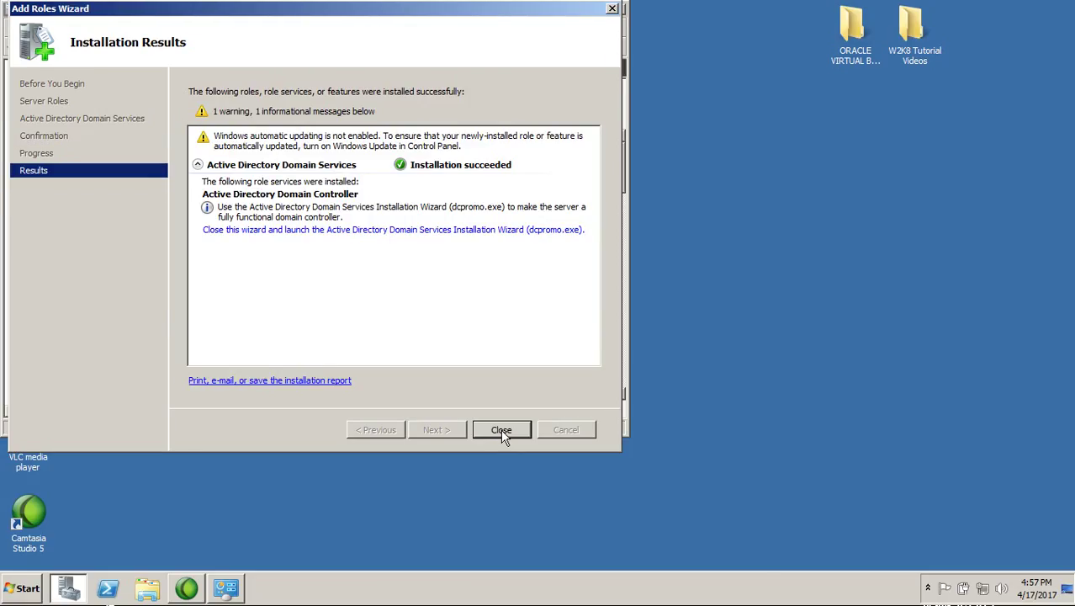
left_click(502, 430)
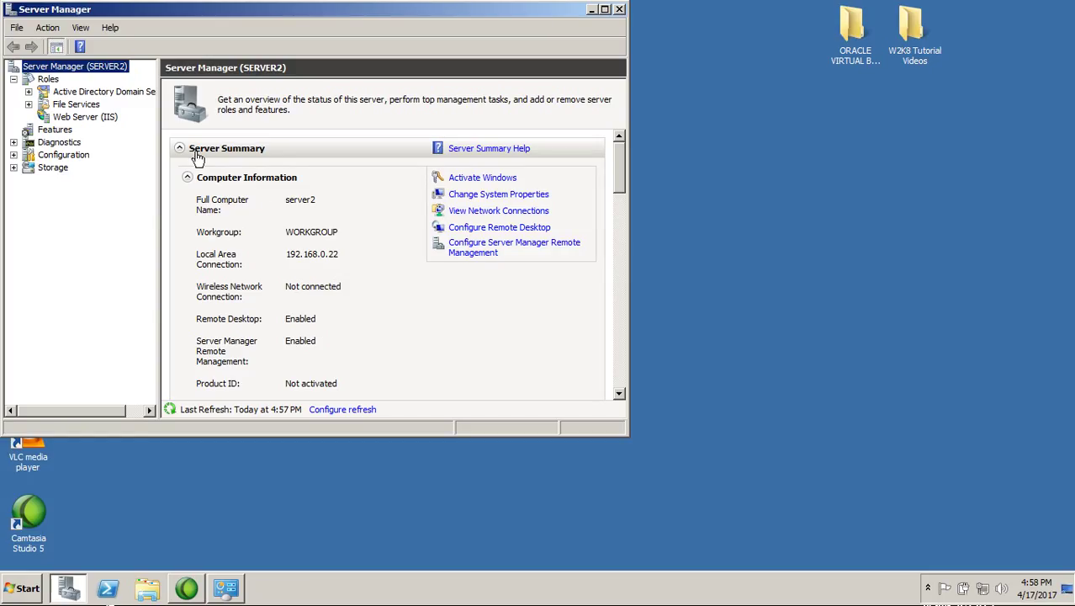
Examine the Active Directory Domain Services role and its Active Directory Users and Computers node in the Roles tree.
left_click(14, 79)
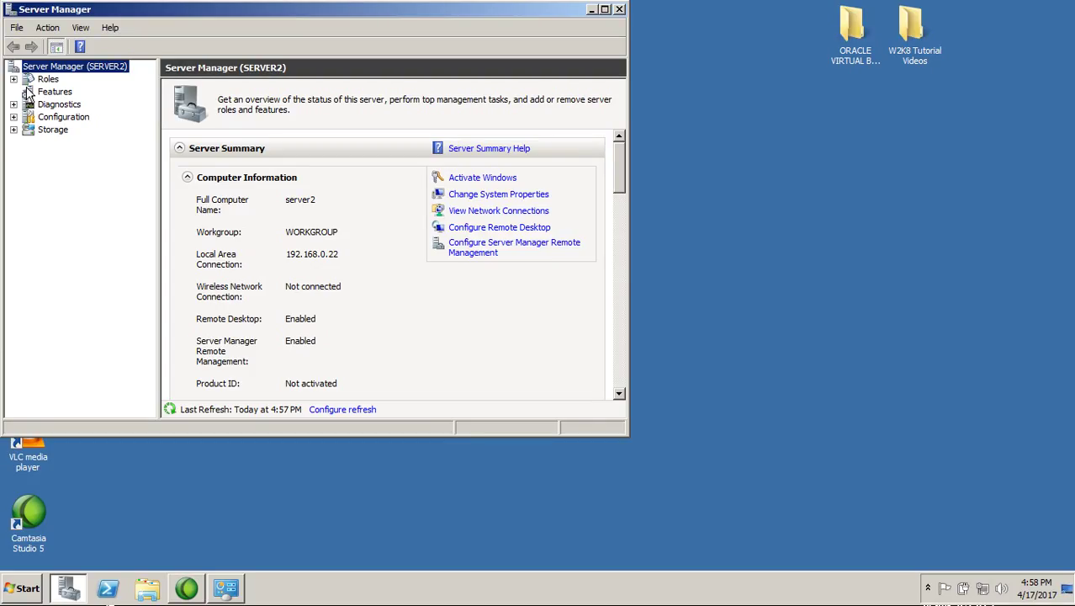
left_click_drag(140, 16, 204, 37)
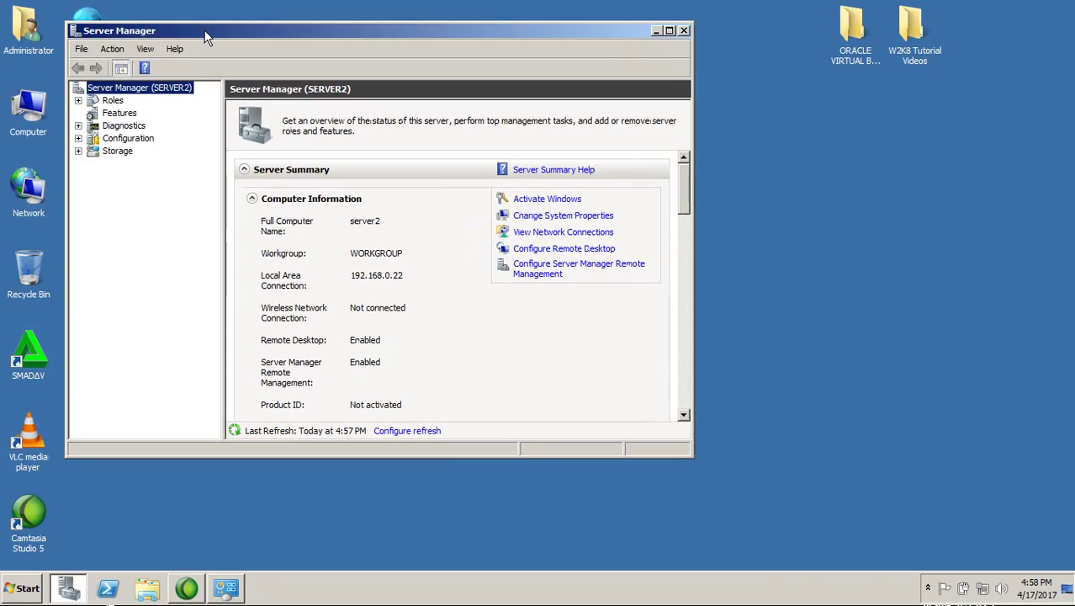
left_click(79, 100)
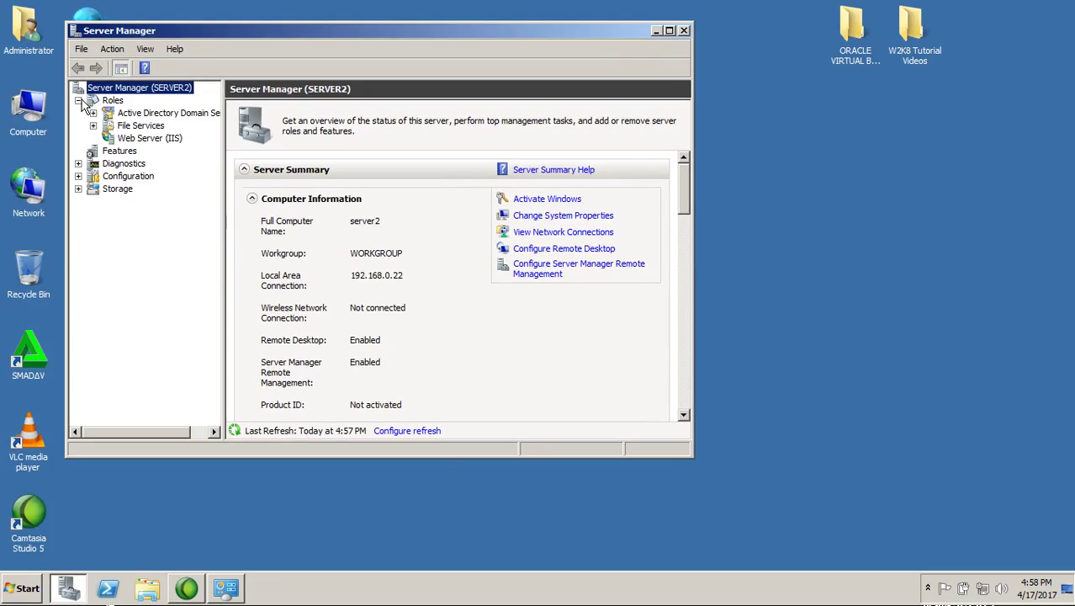
left_click(93, 113)
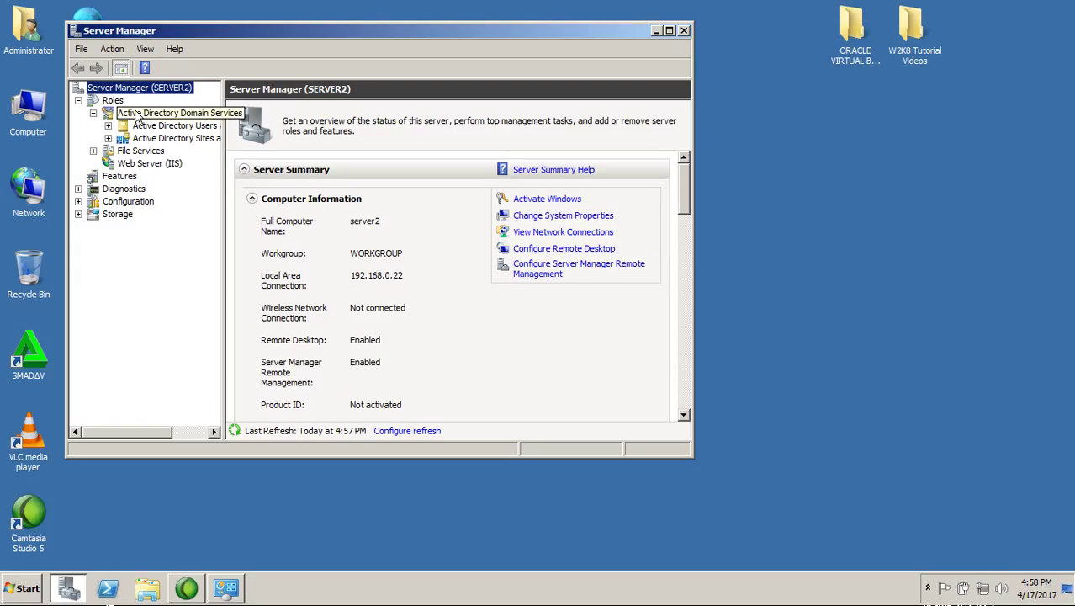
right_click(134, 112)
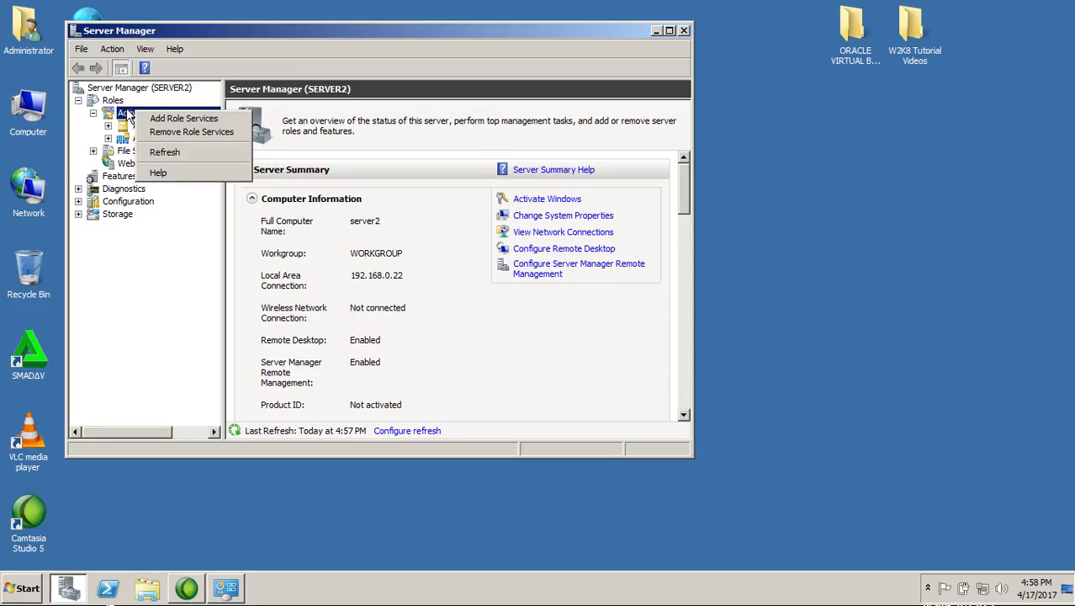
double_click(132, 115)
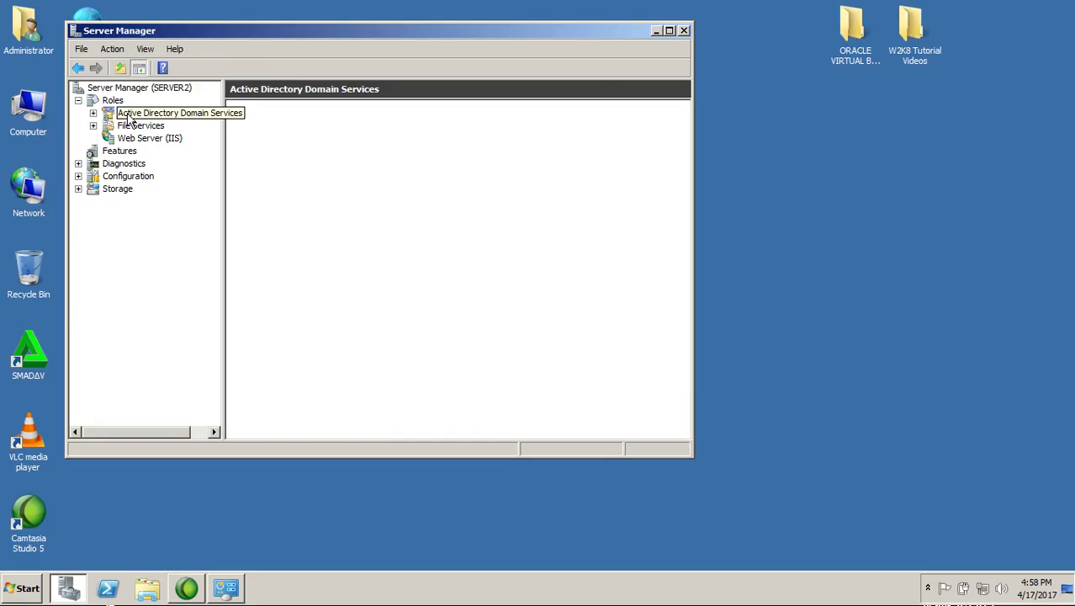
double_click(130, 116)
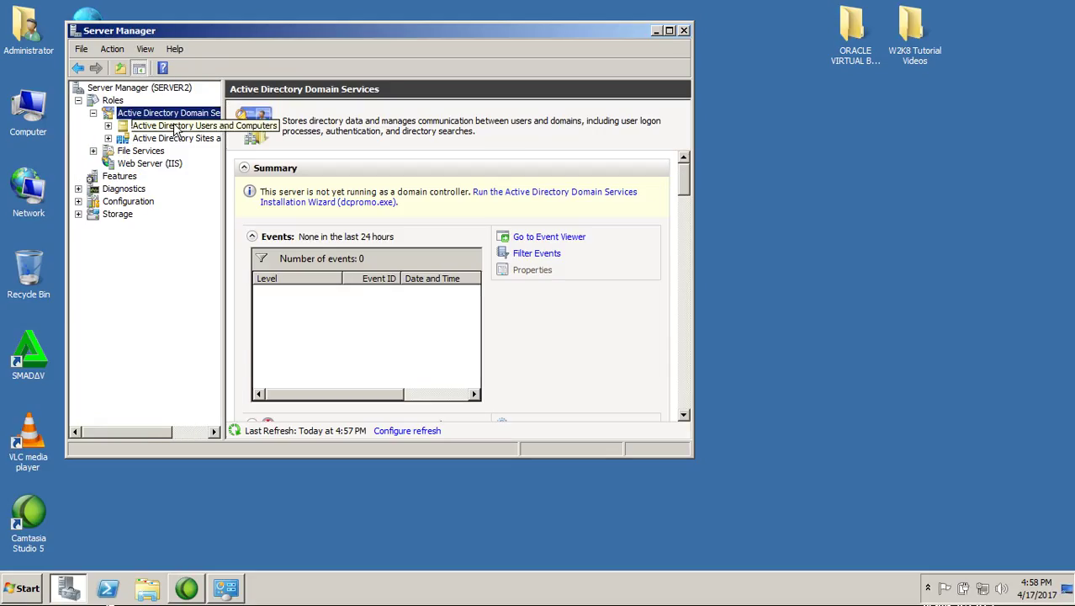
left_click(169, 125)
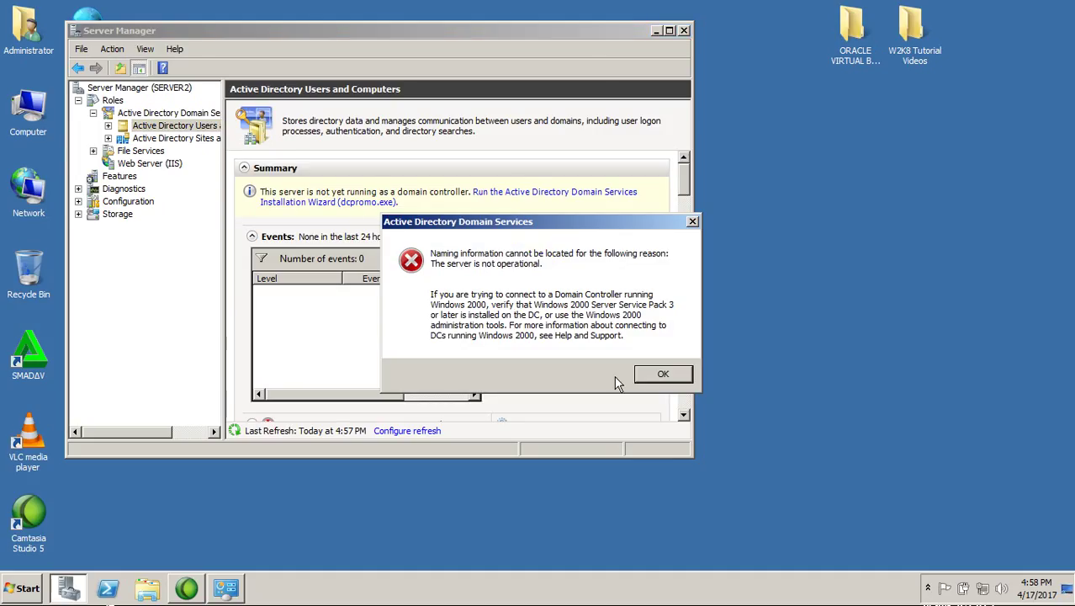
left_click(664, 372)
left_click(122, 117)
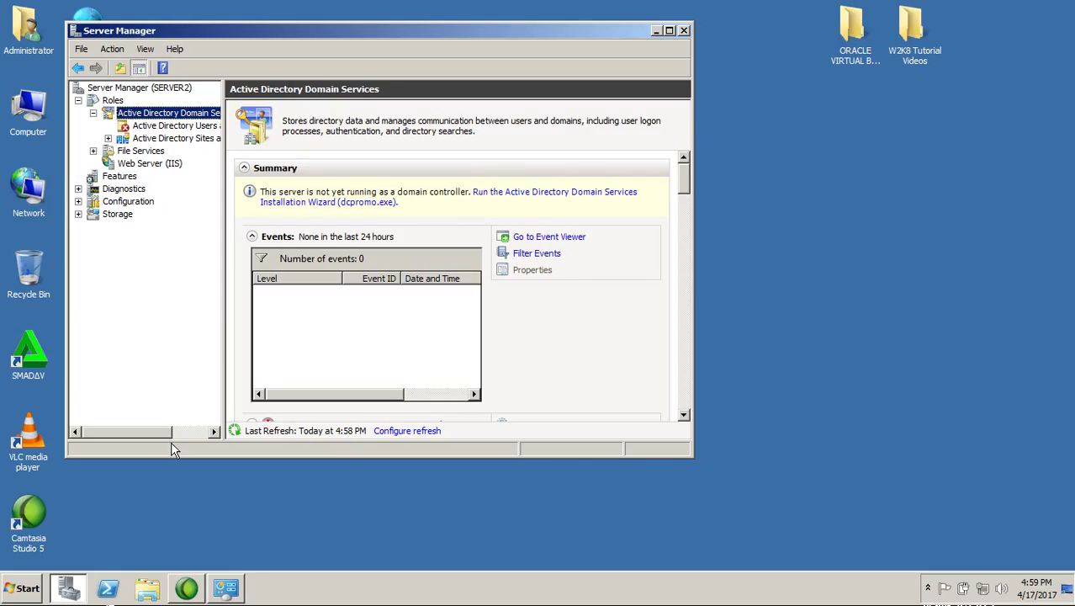
Open a command prompt and run dcpromo to start the Active Directory Domain Services Installation Wizard.
key("super+r")
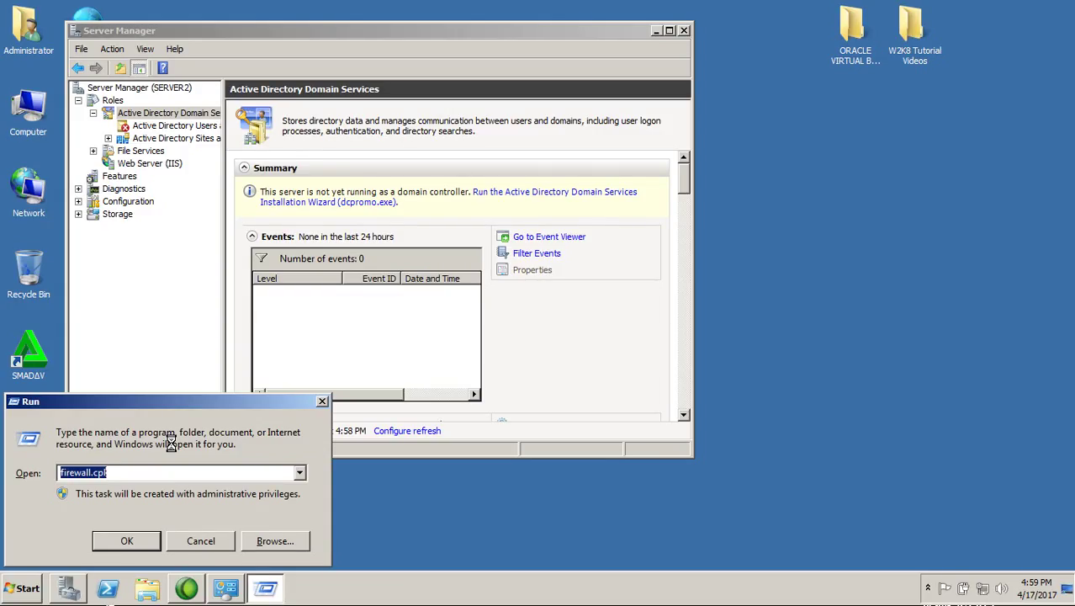
type("c")
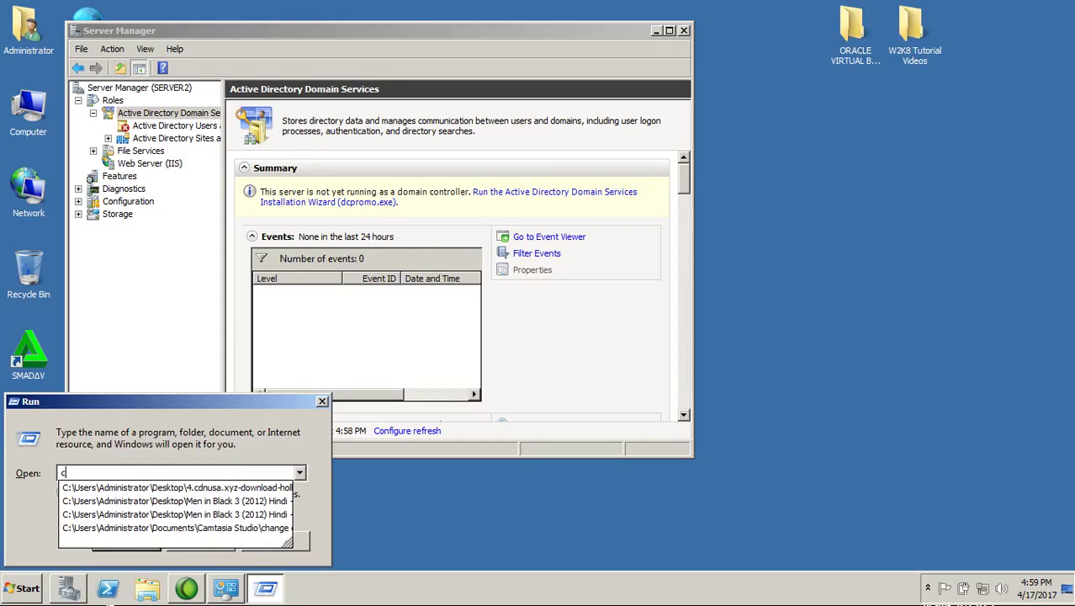
type("md")
key("Return")
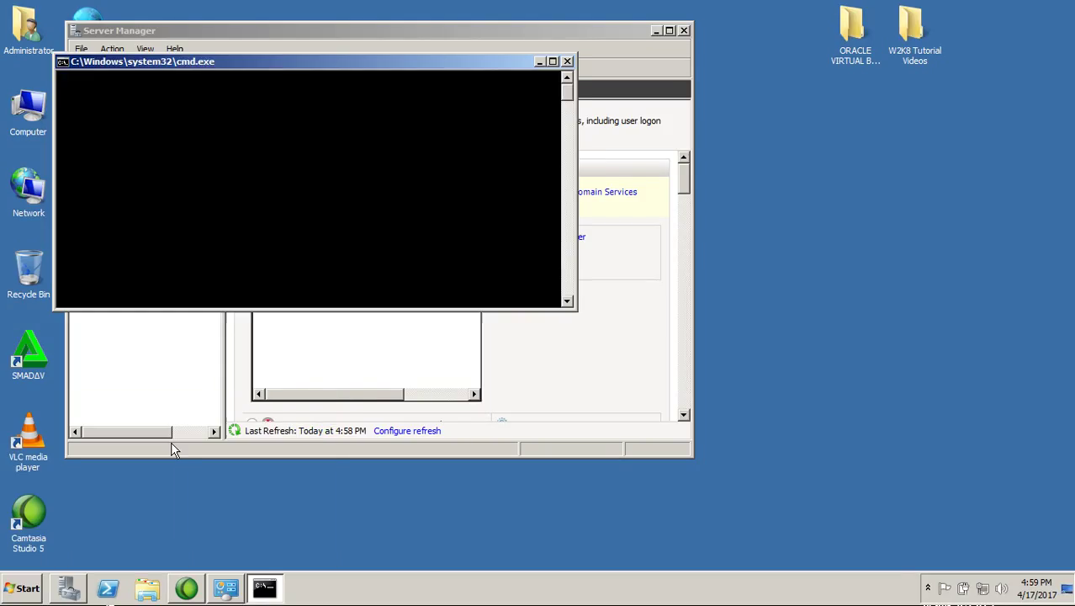
type("d")
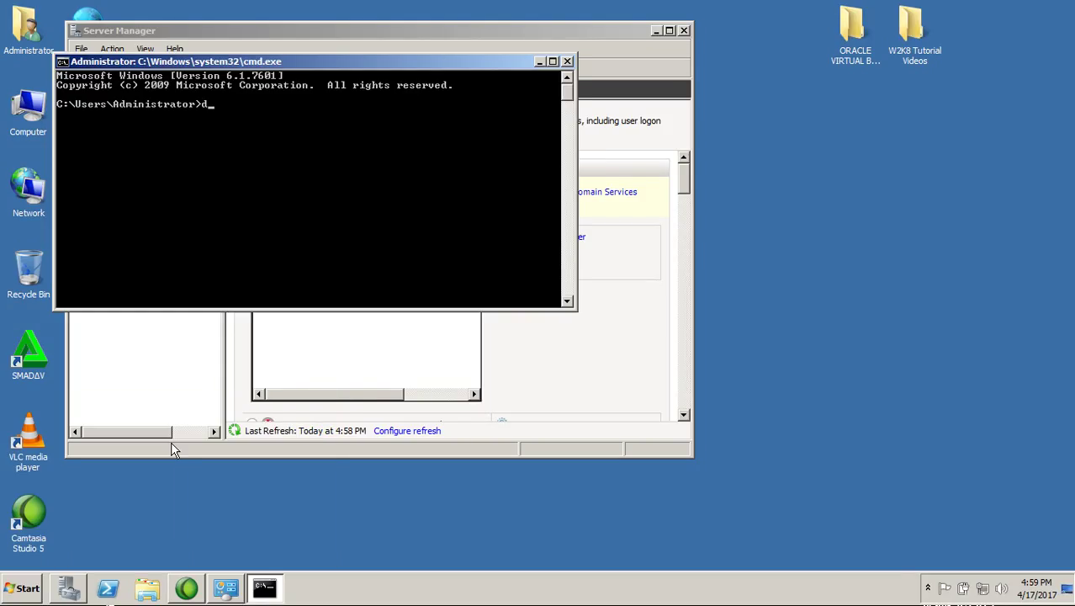
type("cpromo")
key("Return")
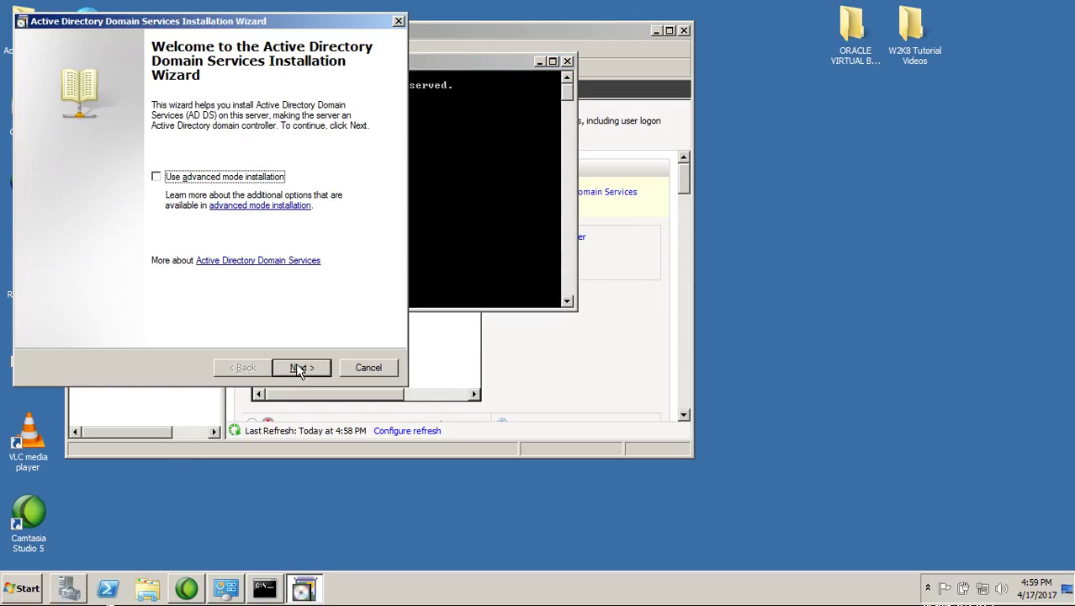
Choose to create a new domain in a new forest and name the forest root domain chaudhary.com.
left_click(300, 370)
left_click(299, 368)
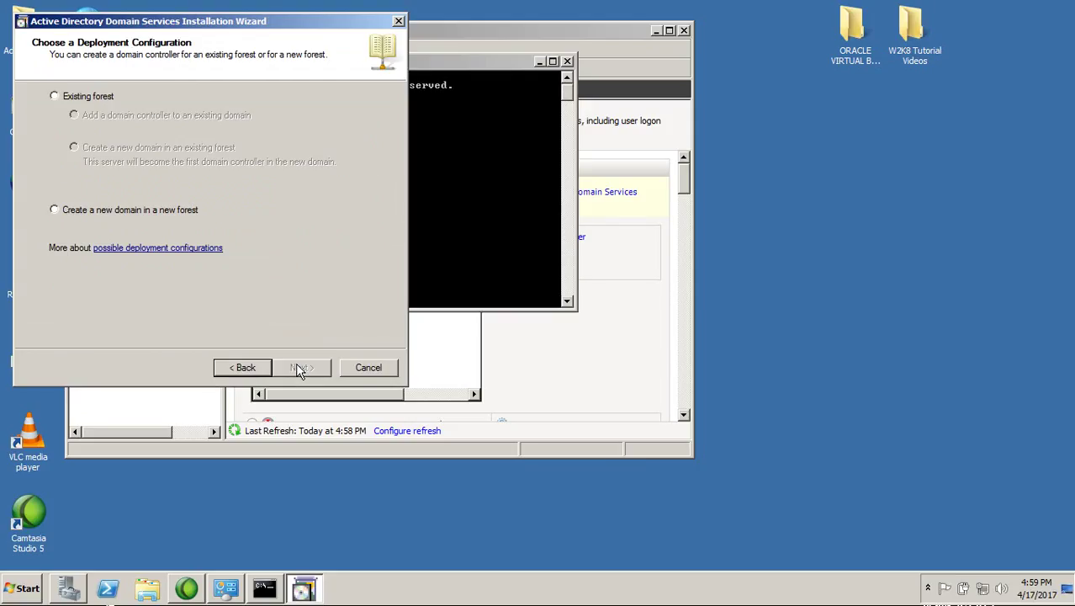
left_click(83, 215)
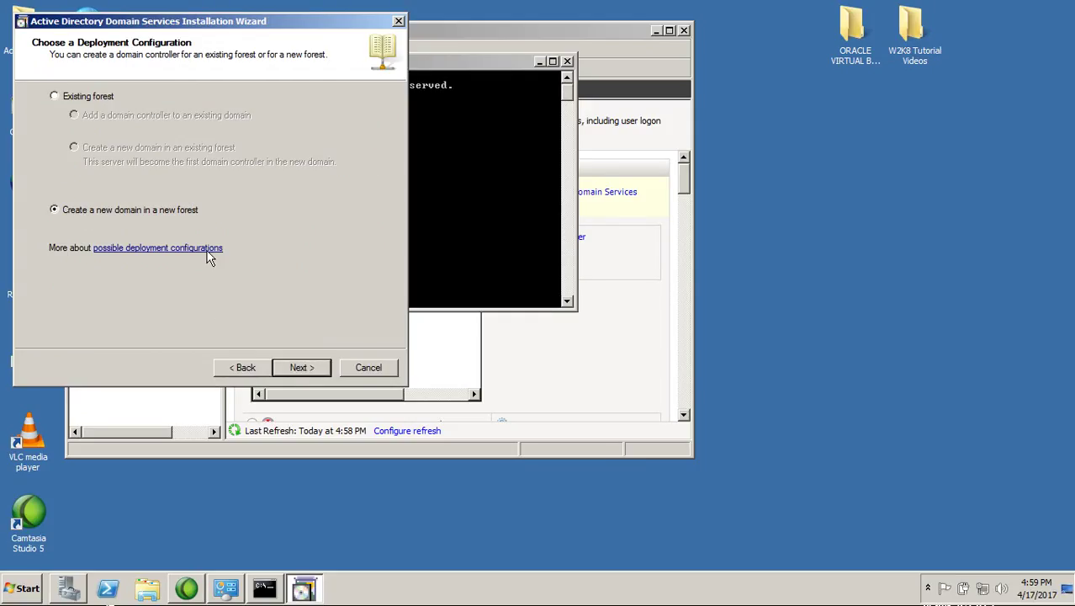
left_click(303, 370)
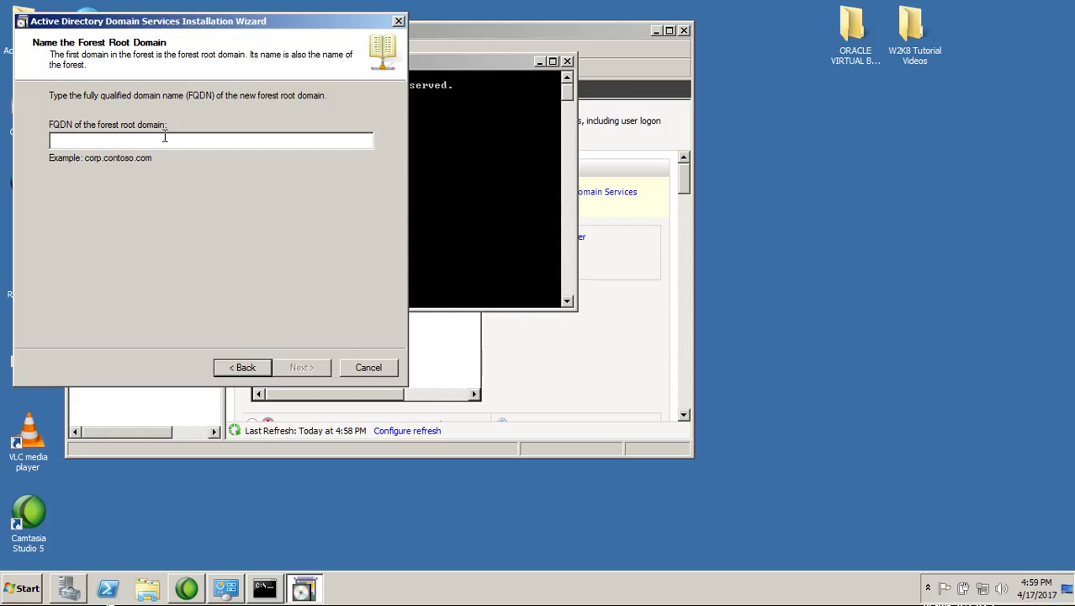
type("cha")
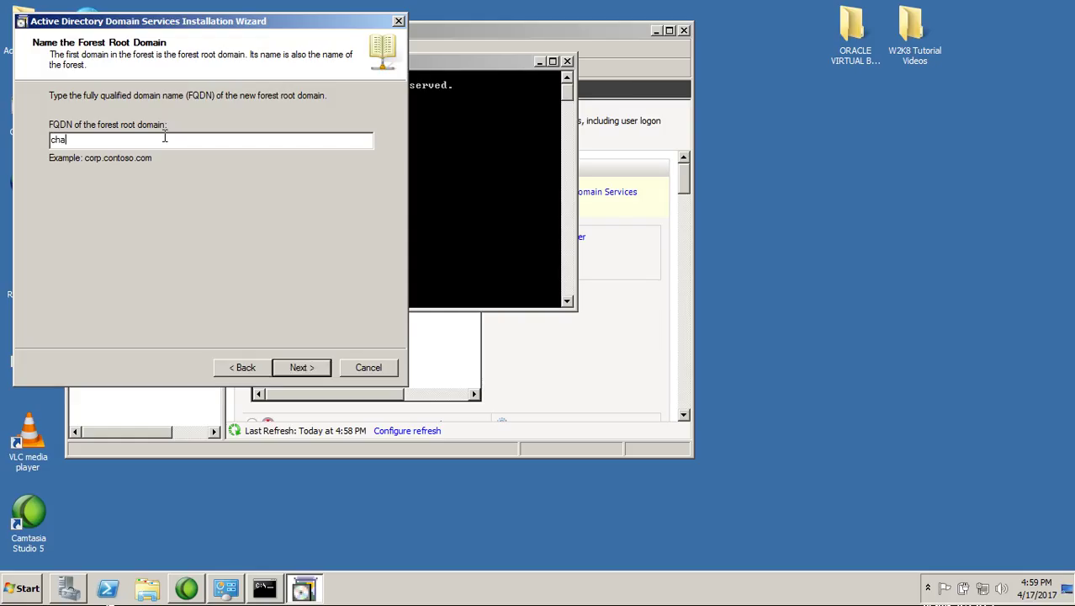
type("udhary.com")
left_click(308, 377)
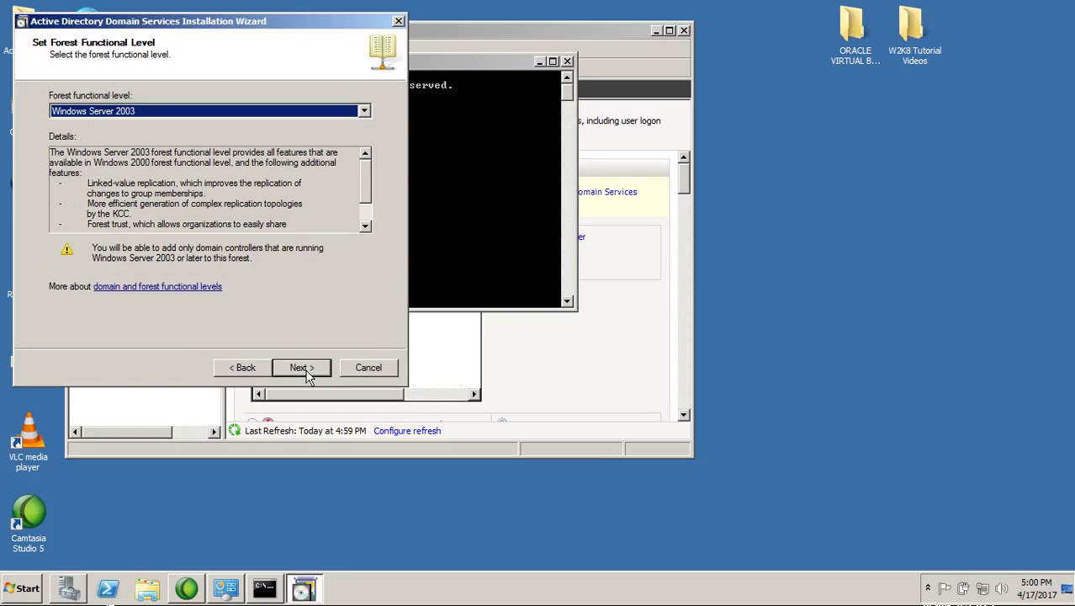
Set the forest functional level to Windows Server 2008 R2 and continue to the additional domain controller options.
left_click(365, 111)
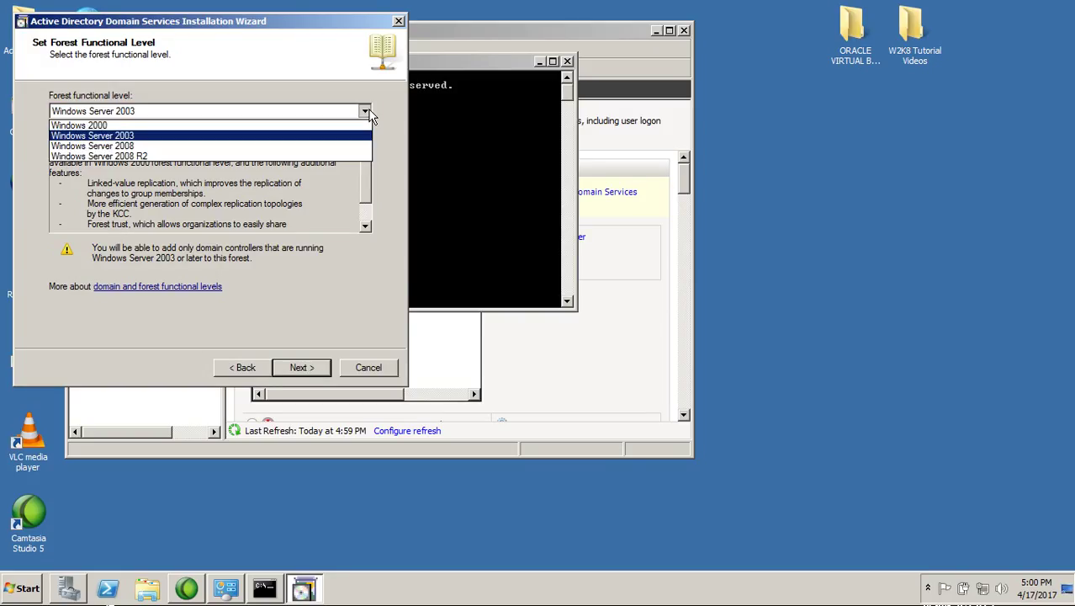
left_click(335, 158)
left_click(320, 369)
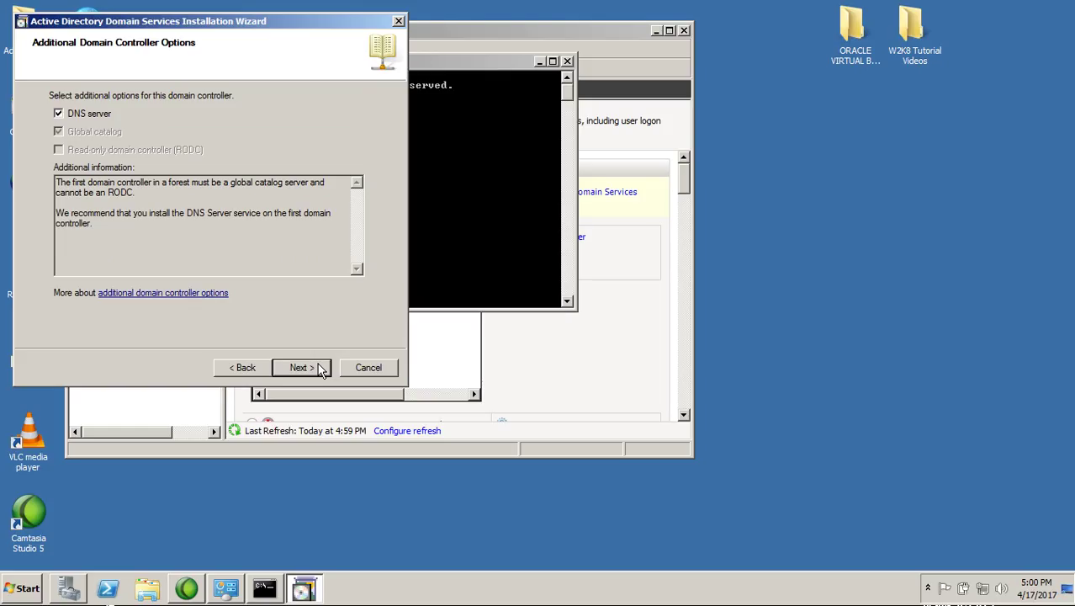
Keep the DNS server option, allowing a DHCP-assigned IP address and continuing without a DNS delegation.
left_click(302, 367)
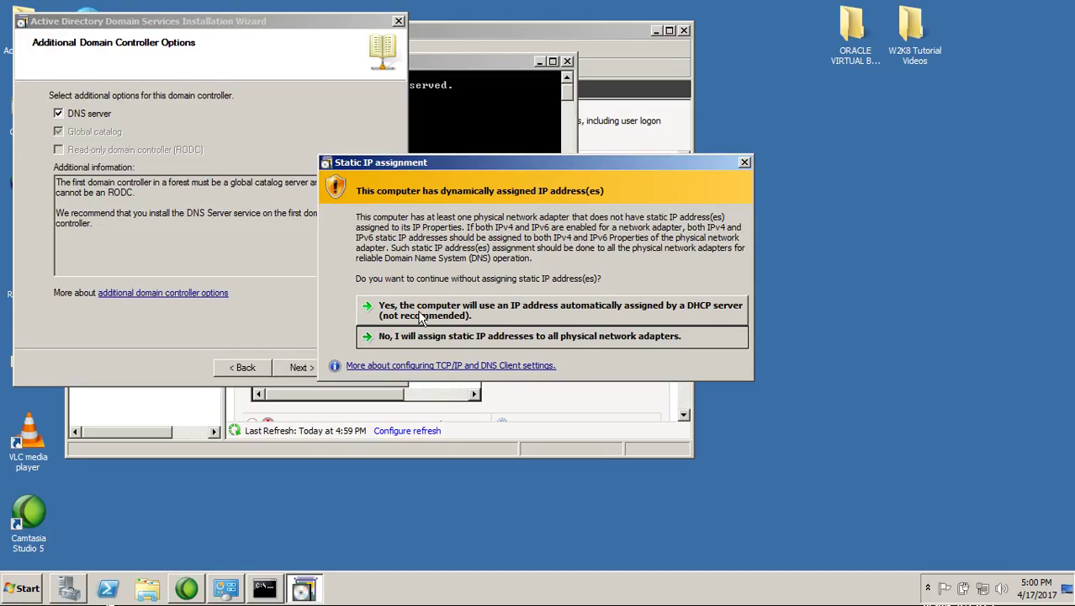
left_click(421, 317)
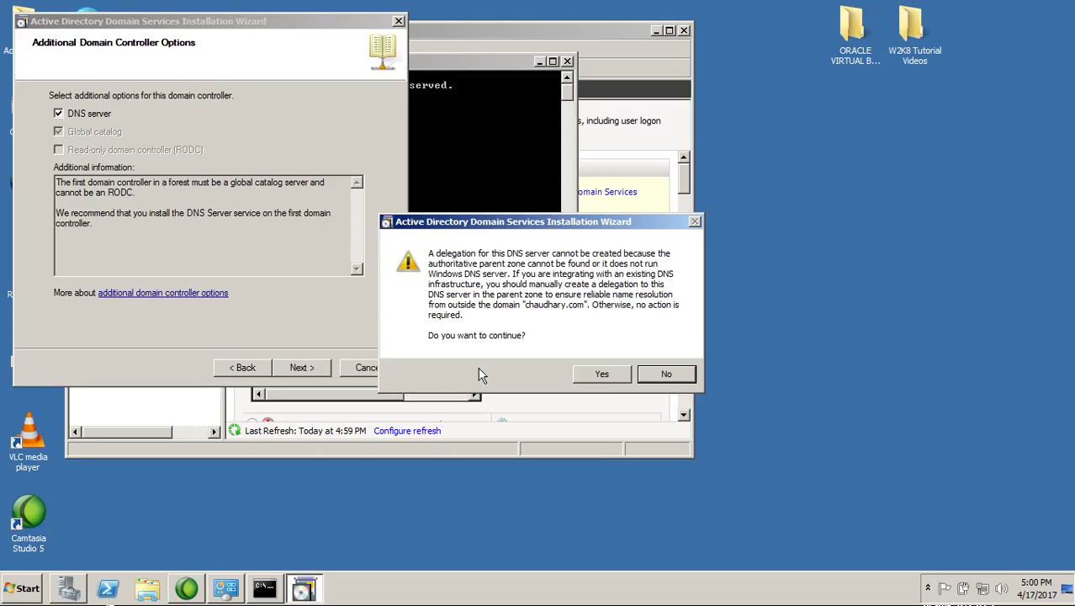
left_click(598, 375)
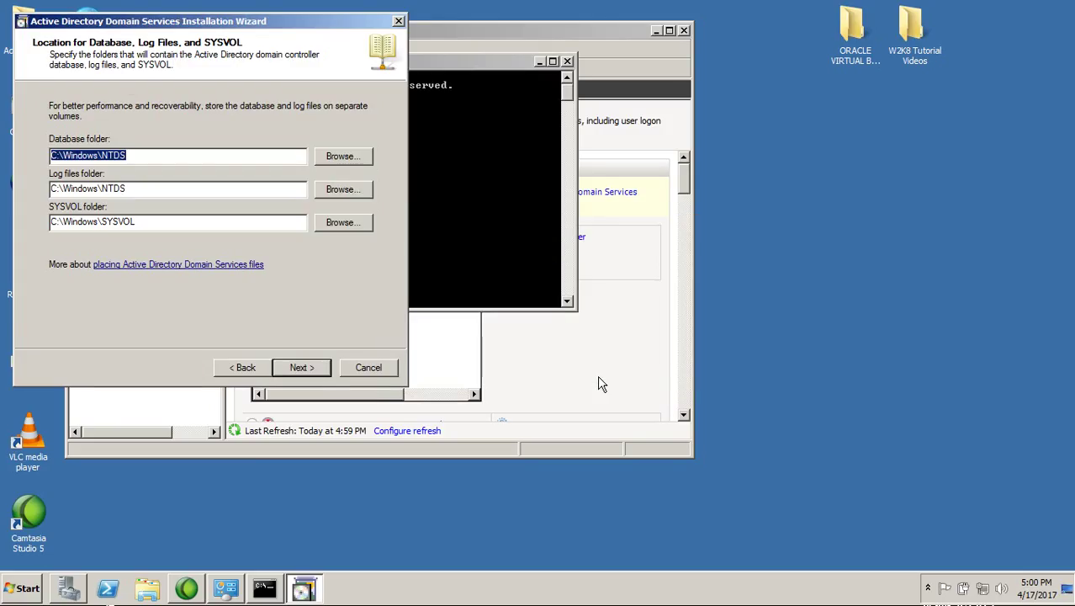
Accept the default database, log and SYSVOL folders, and enter and confirm the Directory Services Restore Mode administrator password.
left_click(301, 368)
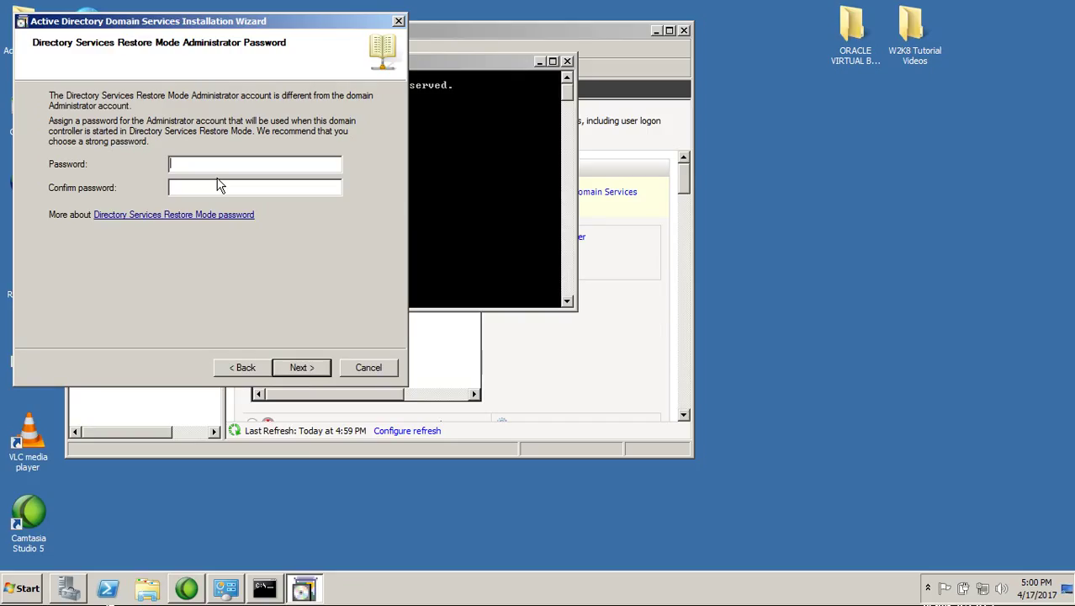
type("••••••••")
left_click(217, 187)
type("••••••••")
left_click(294, 370)
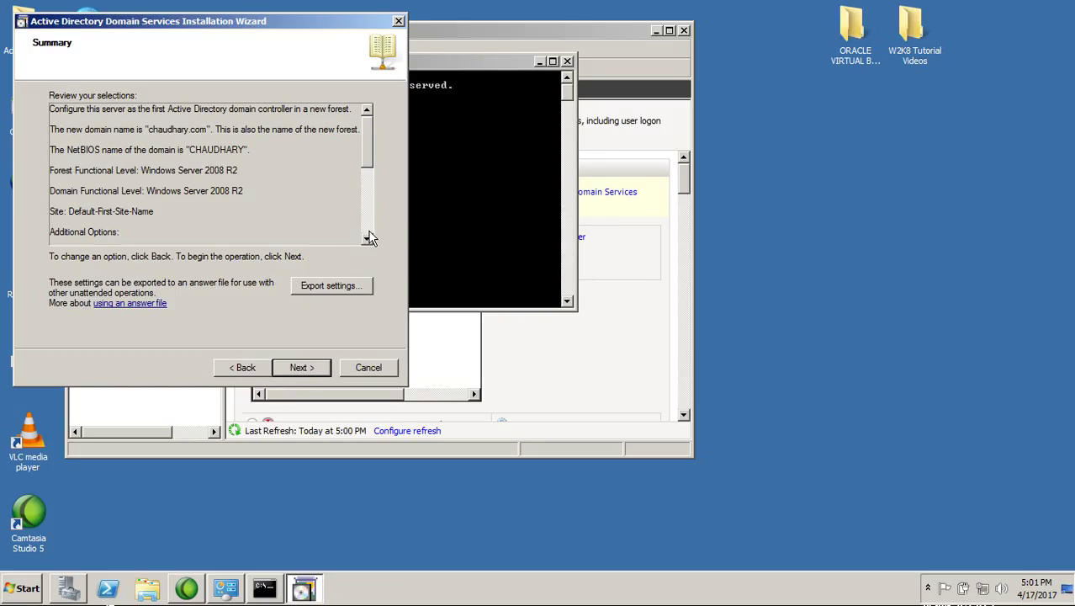
Review the summary of selections and start the domain controller configuration with reboot on completion enabled.
left_click_drag(366, 171, 371, 237)
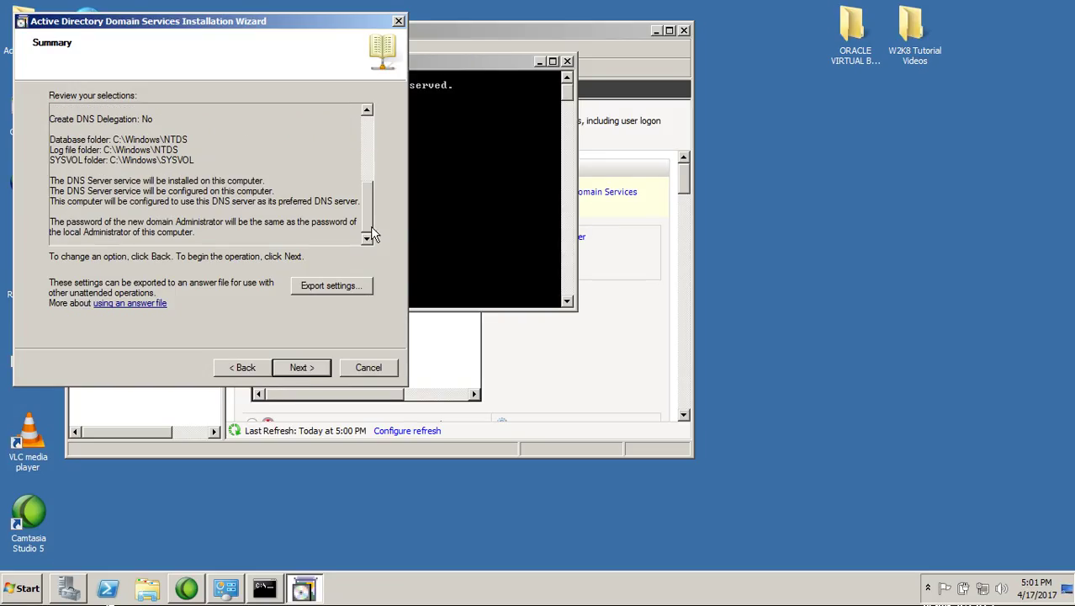
left_click(304, 370)
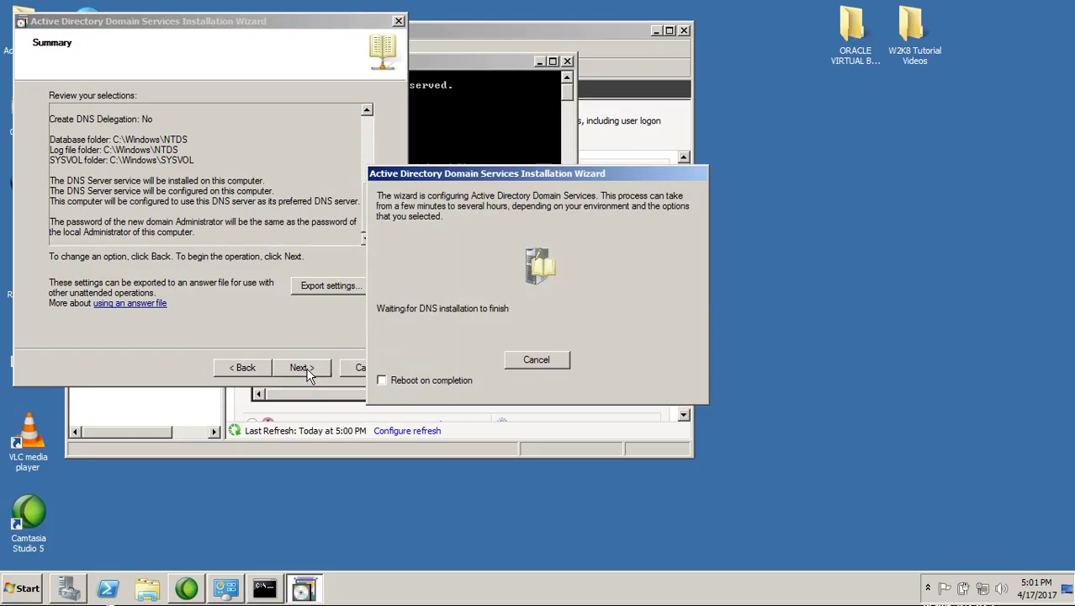
left_click(388, 380)
left_click(929, 589)
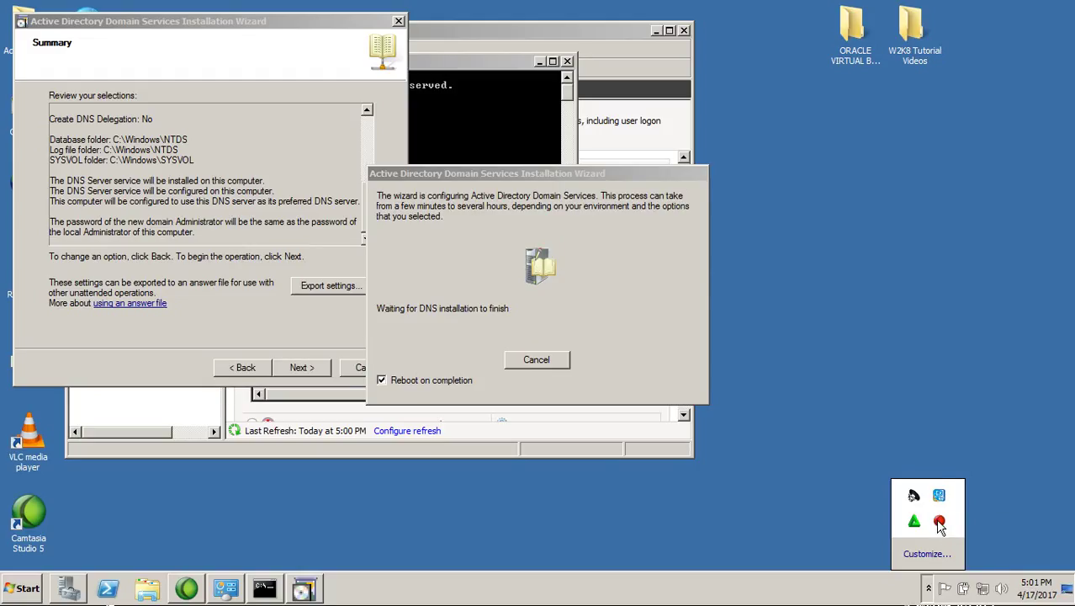
left_click(939, 522)
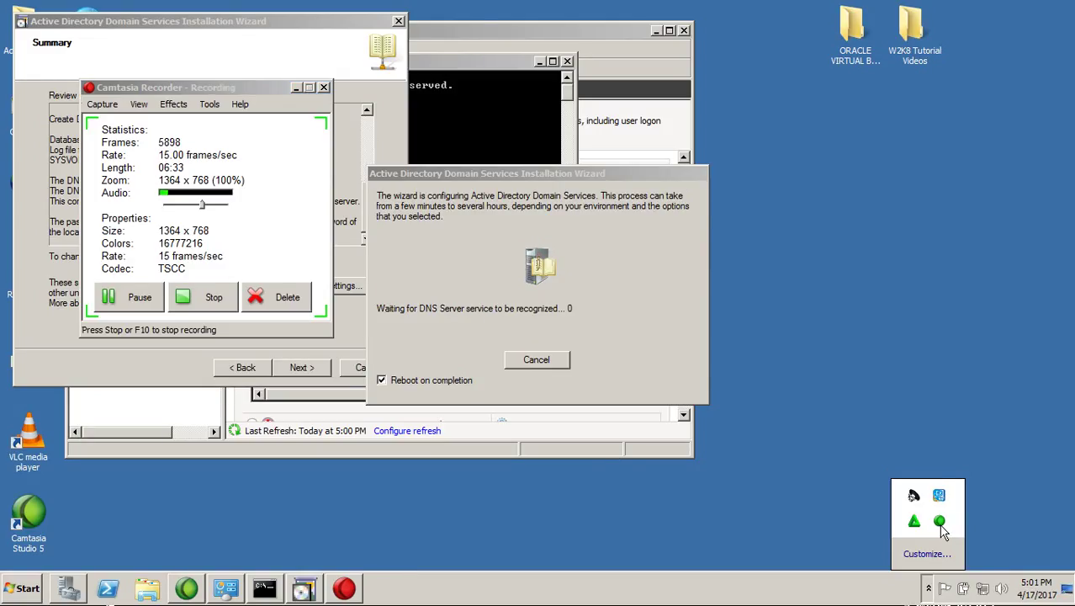